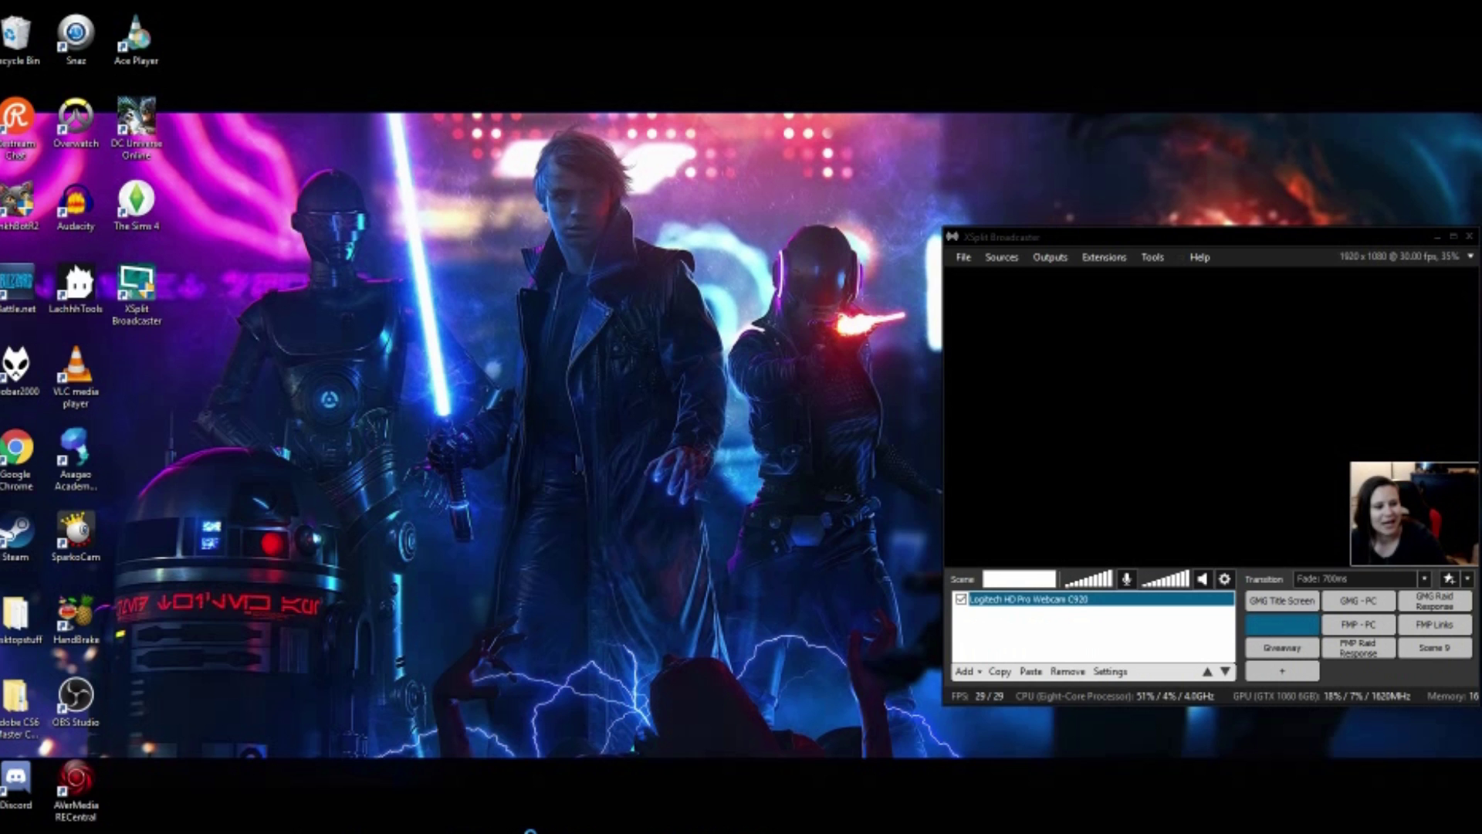
- Launch Chrome and maximize it on the Streamlabs dashboard
{"action": "left_click", "coordinate": [530, 830]}
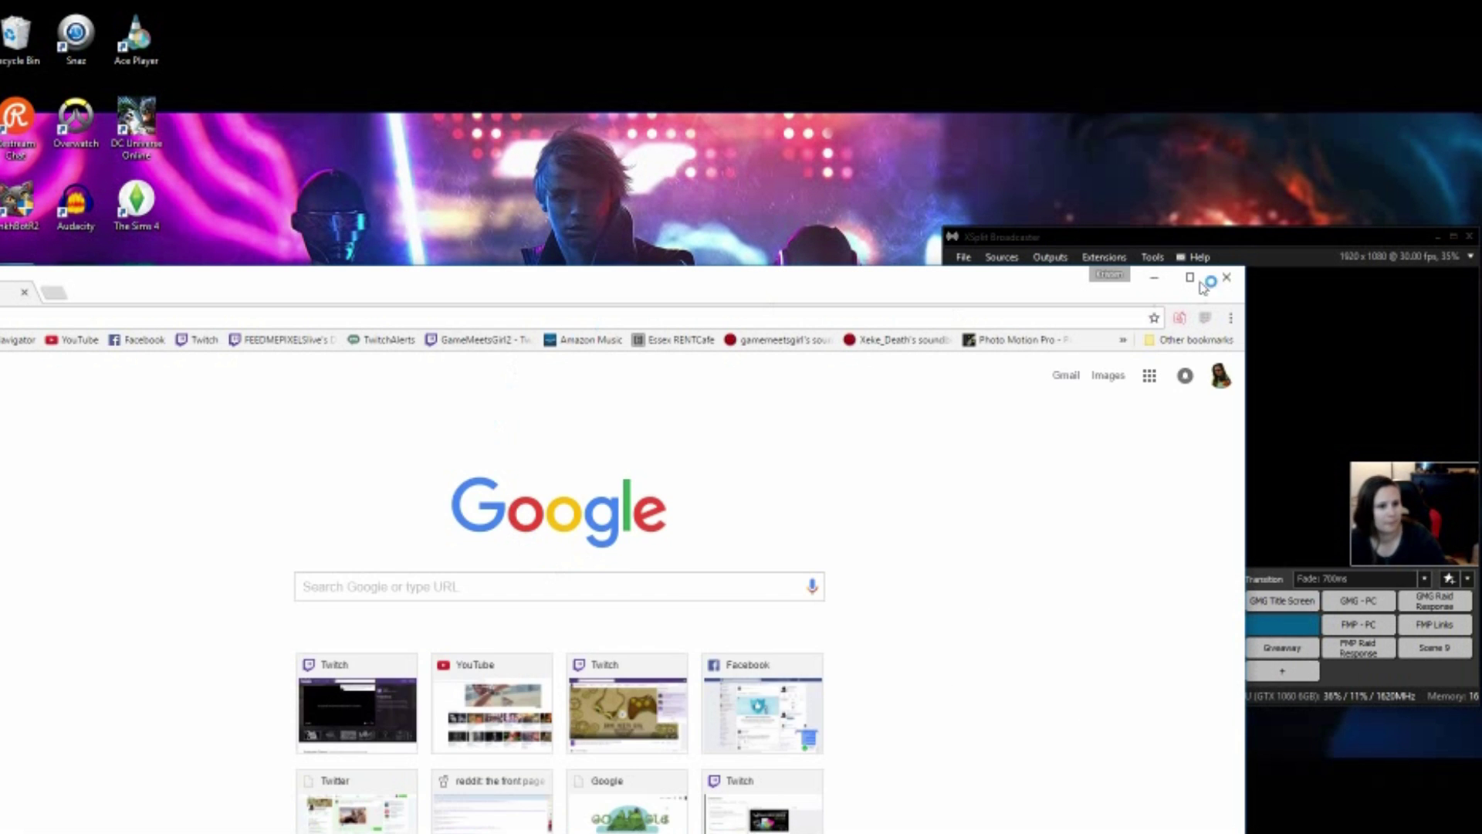
{"action": "double_click", "coordinate": [586, 290]}
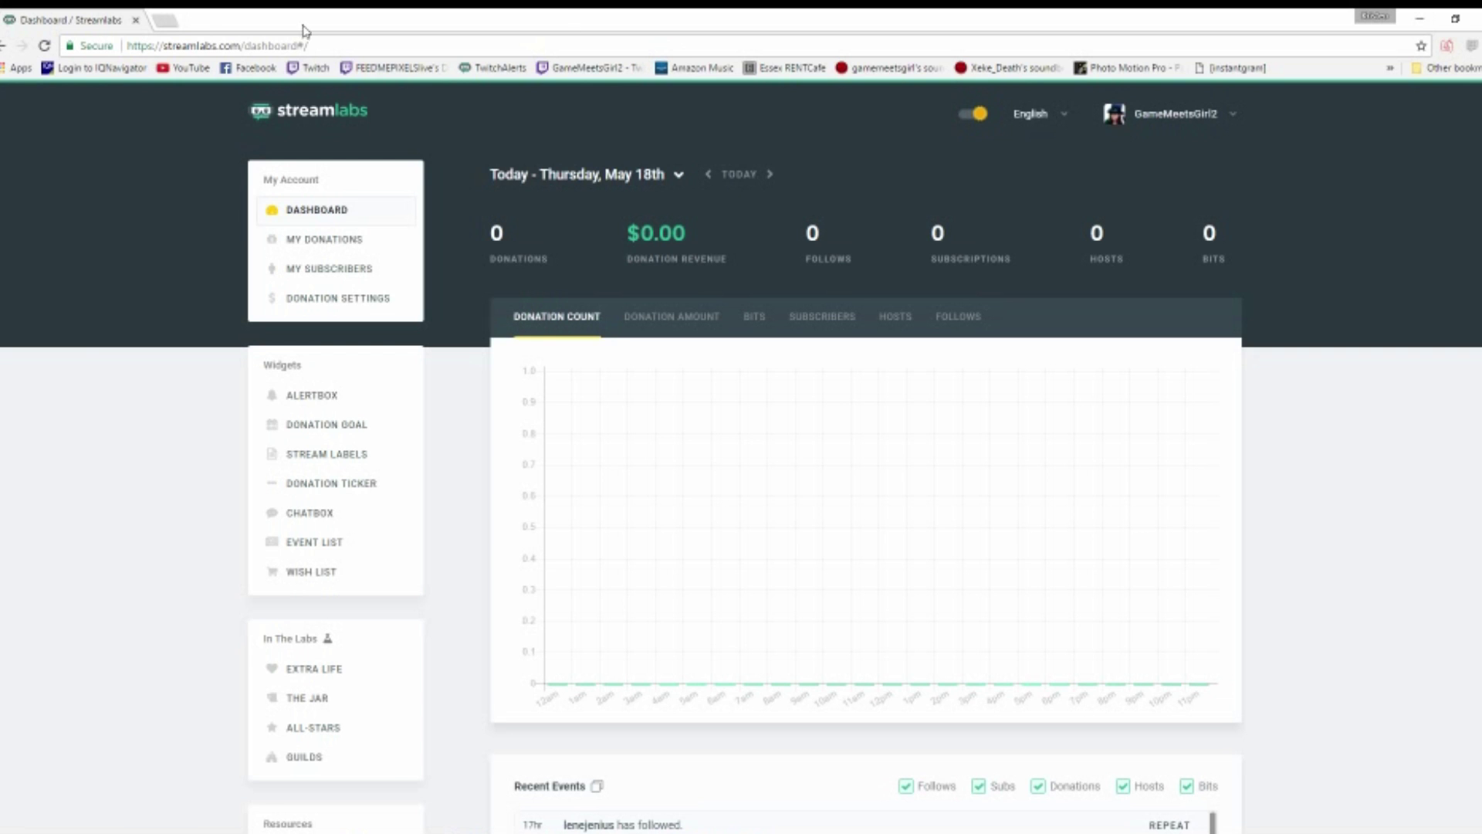
- Open the Alert Box widget page, reveal its widget URL and select it for copying
{"action": "left_click", "coordinate": [321, 397]}
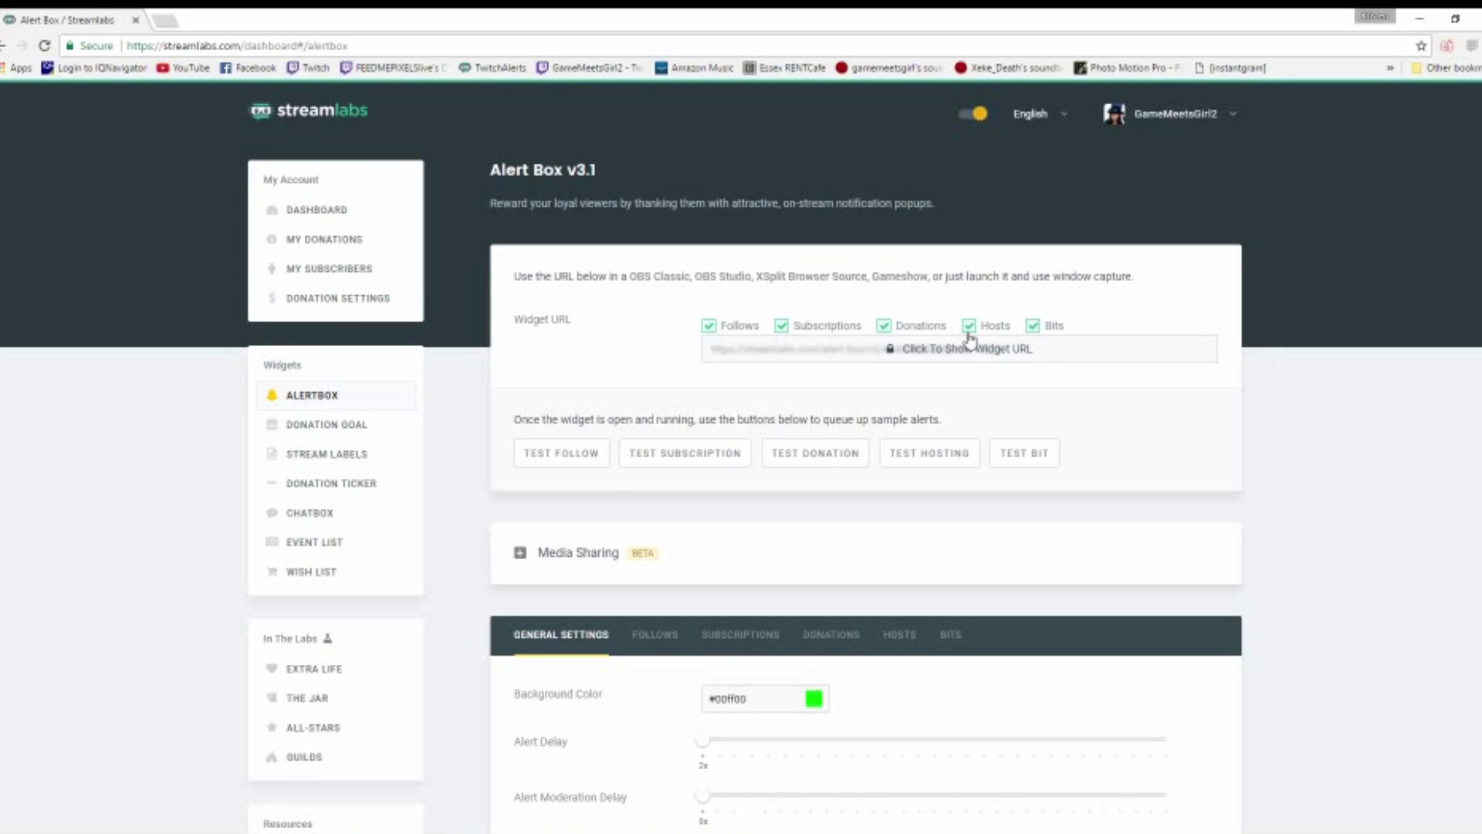
{"action": "left_click", "coordinate": [943, 352]}
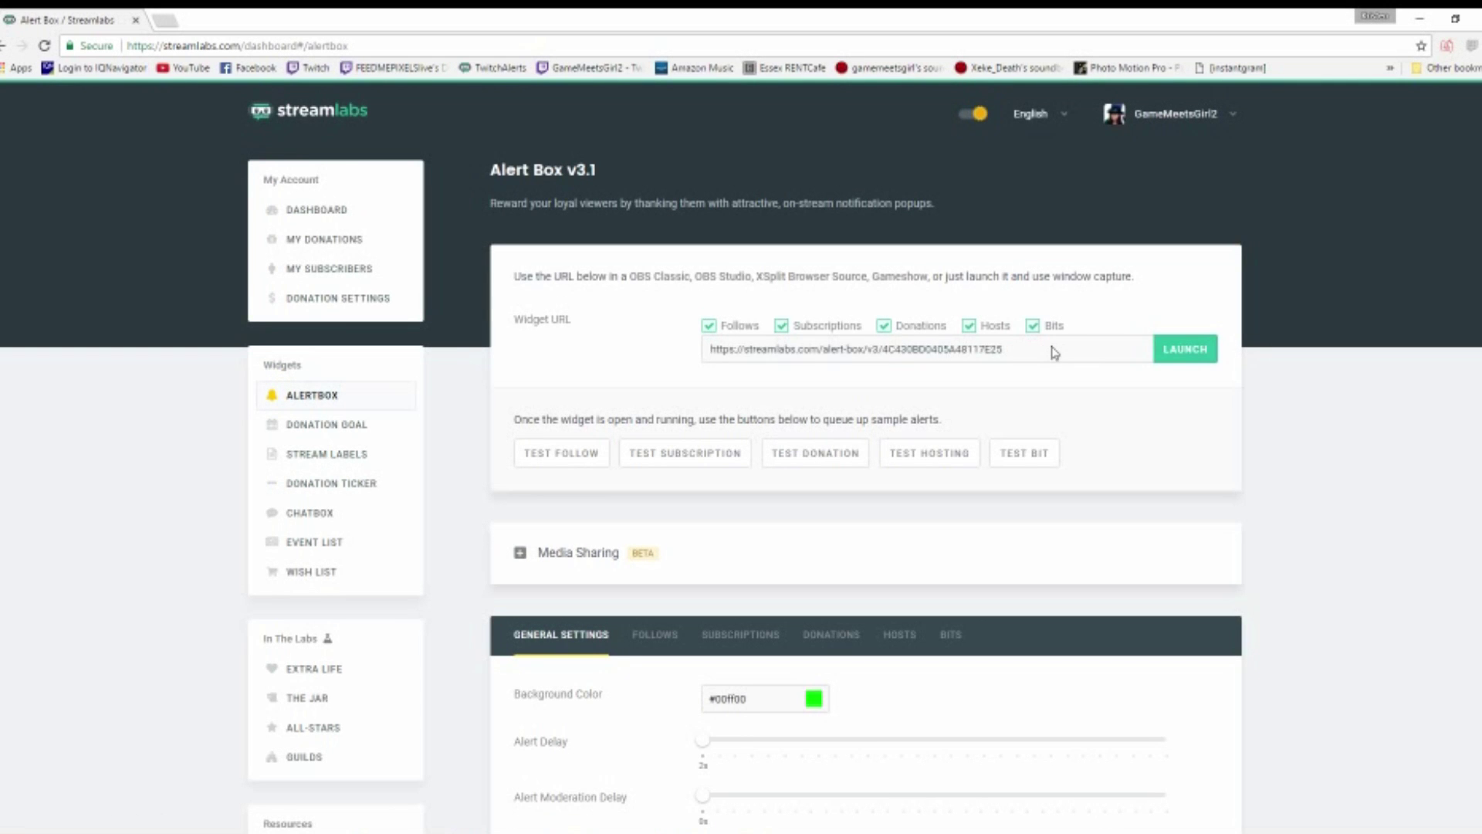
{"action": "left_click", "coordinate": [1007, 348]}
{"action": "key", "text": "ctrl+c"}
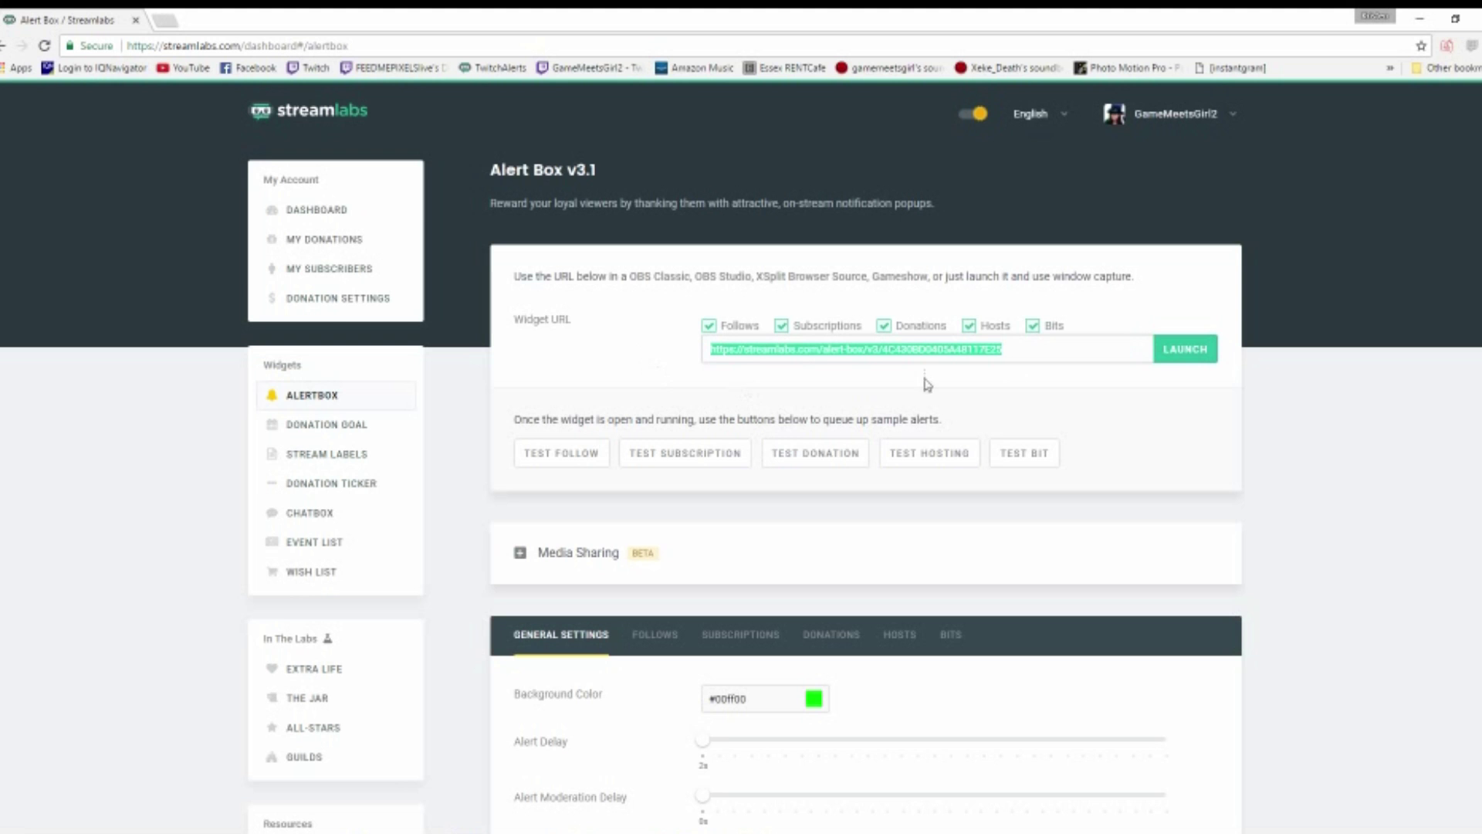
- Scroll to the FOLLOWS tab and review the follow alert settings
{"action": "scroll", "coordinate": [1169, 415], "scroll_direction": "down", "scroll_amount": 1}
{"action": "scroll", "coordinate": [1063, 543], "scroll_direction": "down", "scroll_amount": 4}
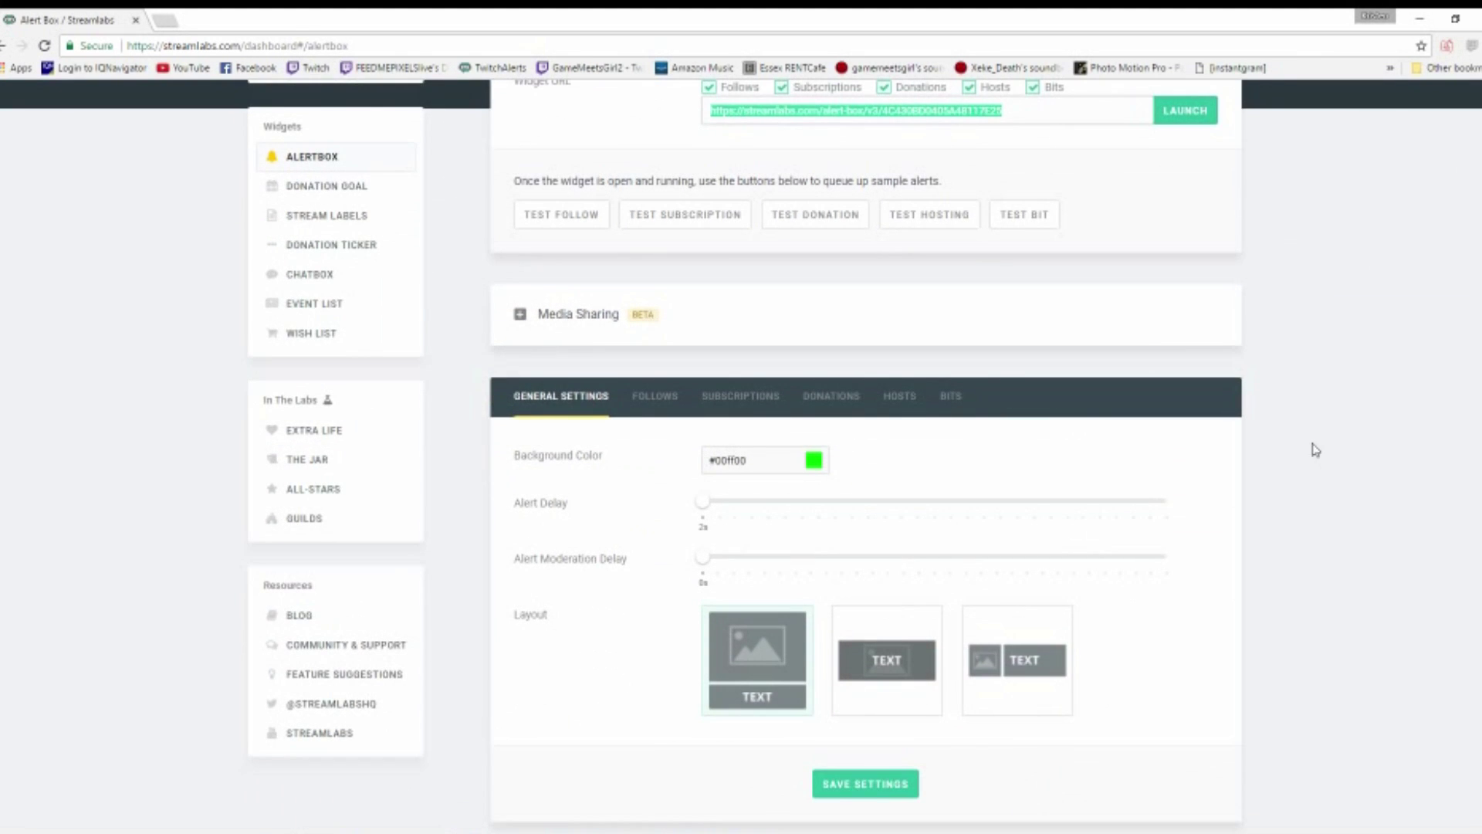
{"action": "scroll", "coordinate": [1304, 446], "scroll_direction": "down", "scroll_amount": 1}
{"action": "left_click", "coordinate": [648, 394]}
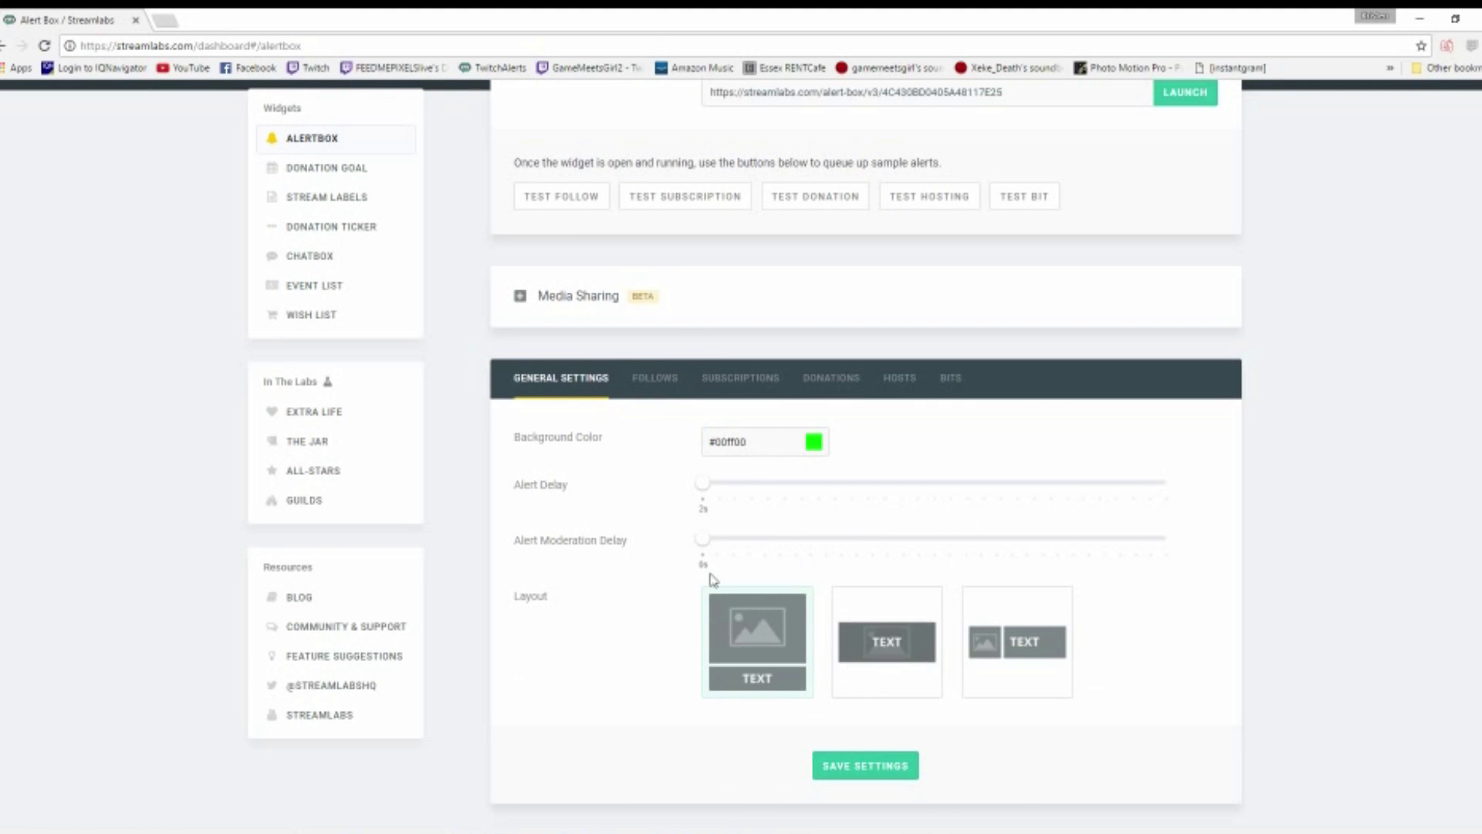
{"action": "left_click", "coordinate": [656, 384]}
{"action": "scroll", "coordinate": [849, 371], "scroll_direction": "down", "scroll_amount": 5}
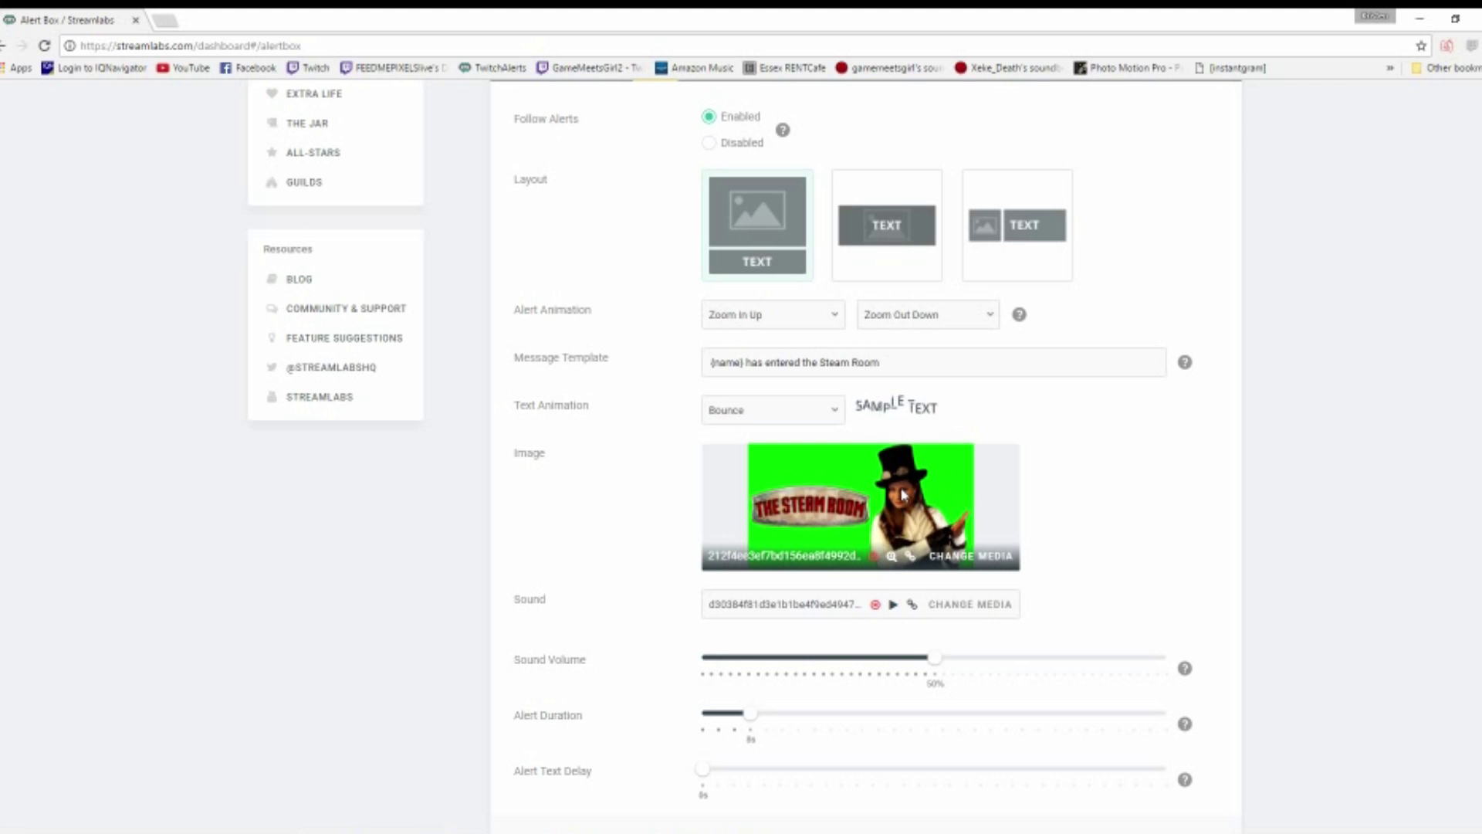
{"action": "scroll", "coordinate": [907, 498], "scroll_direction": "down", "scroll_amount": 4}
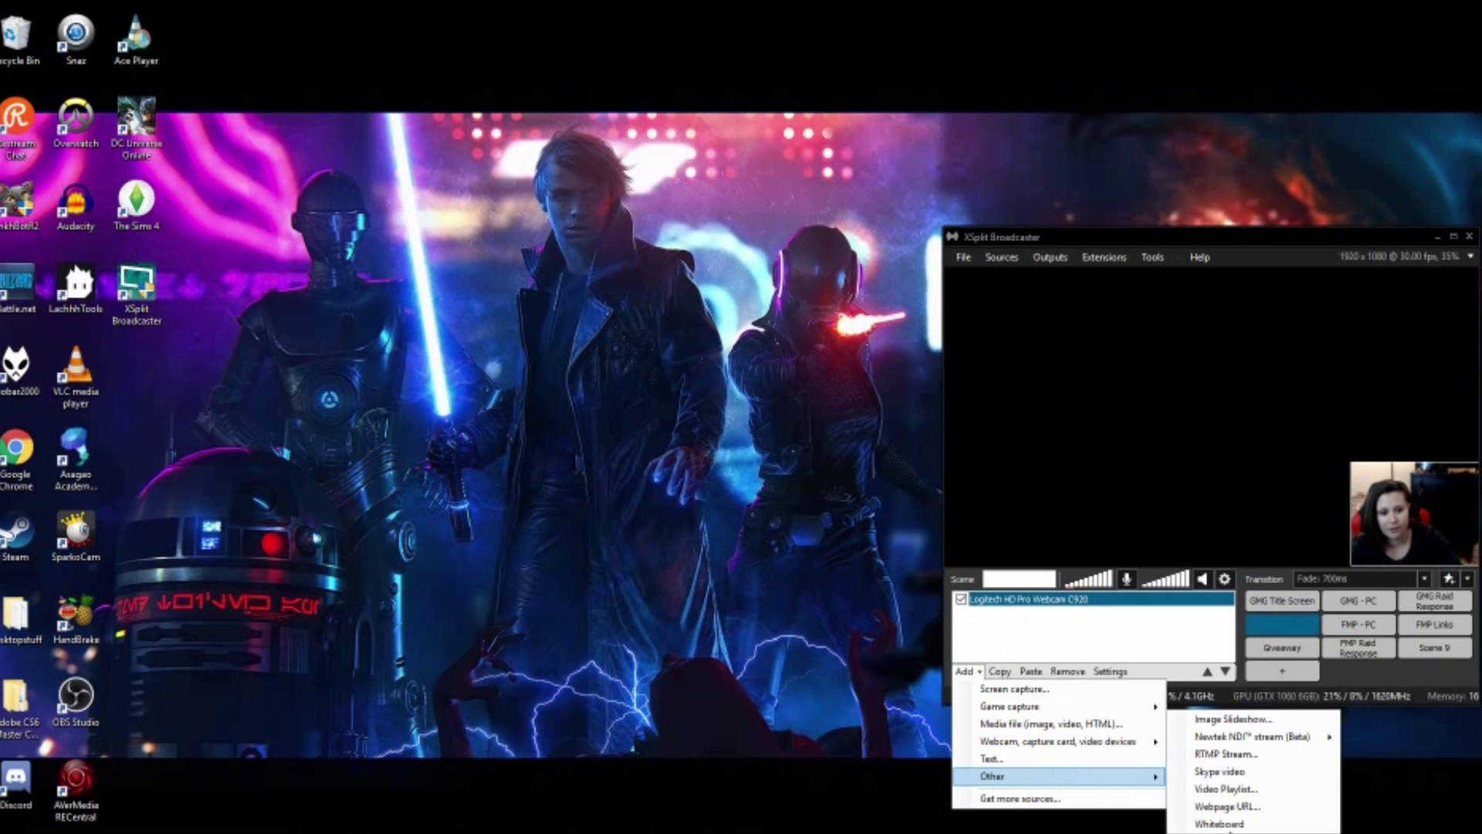
- Add a Webpage URL source to the scene using the pasted alert box URL
{"action": "left_click", "coordinate": [1235, 810]}
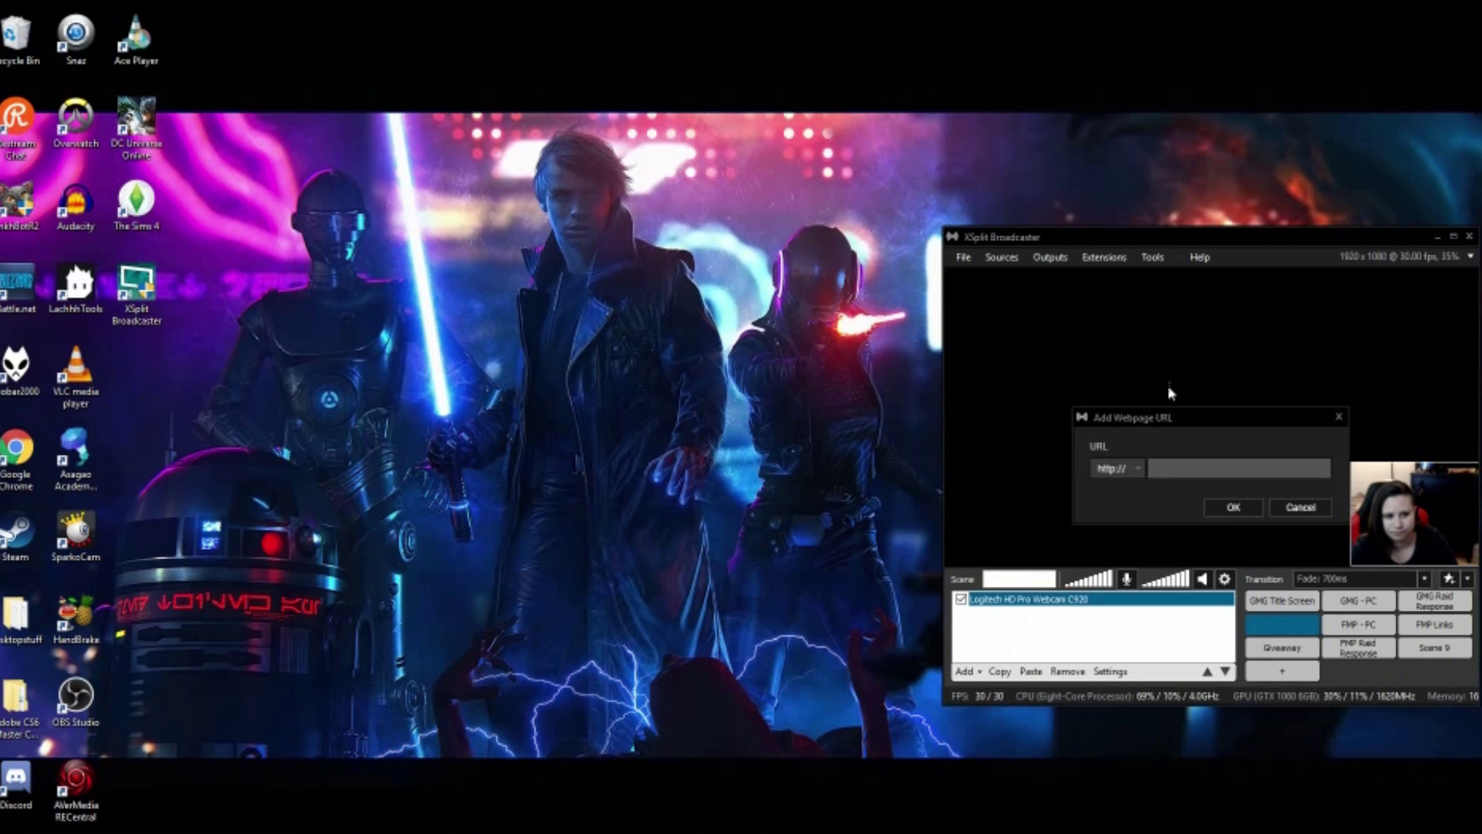
{"action": "key", "text": "ctrl+v"}
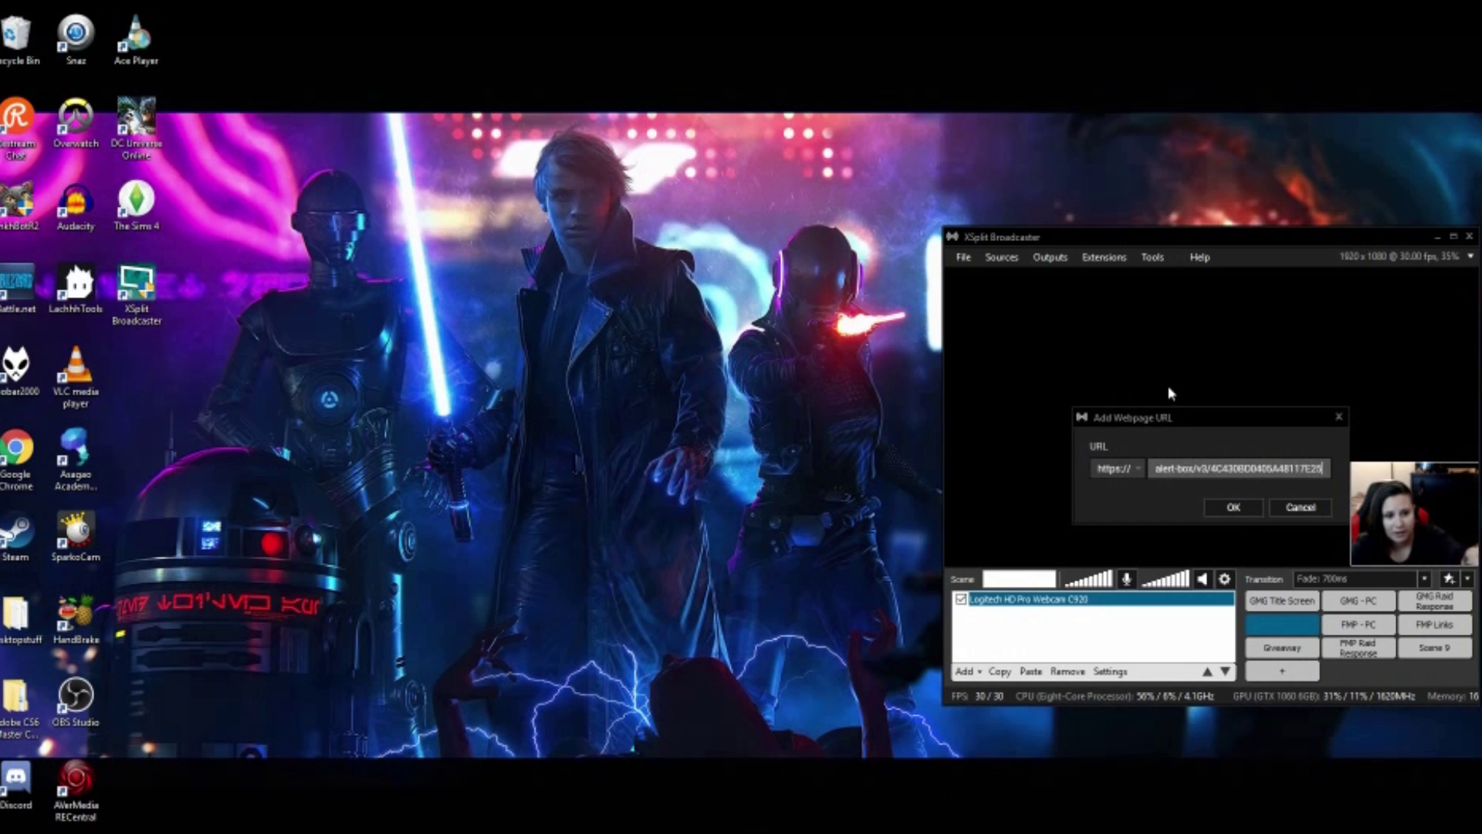
{"action": "left_click", "coordinate": [1233, 508]}
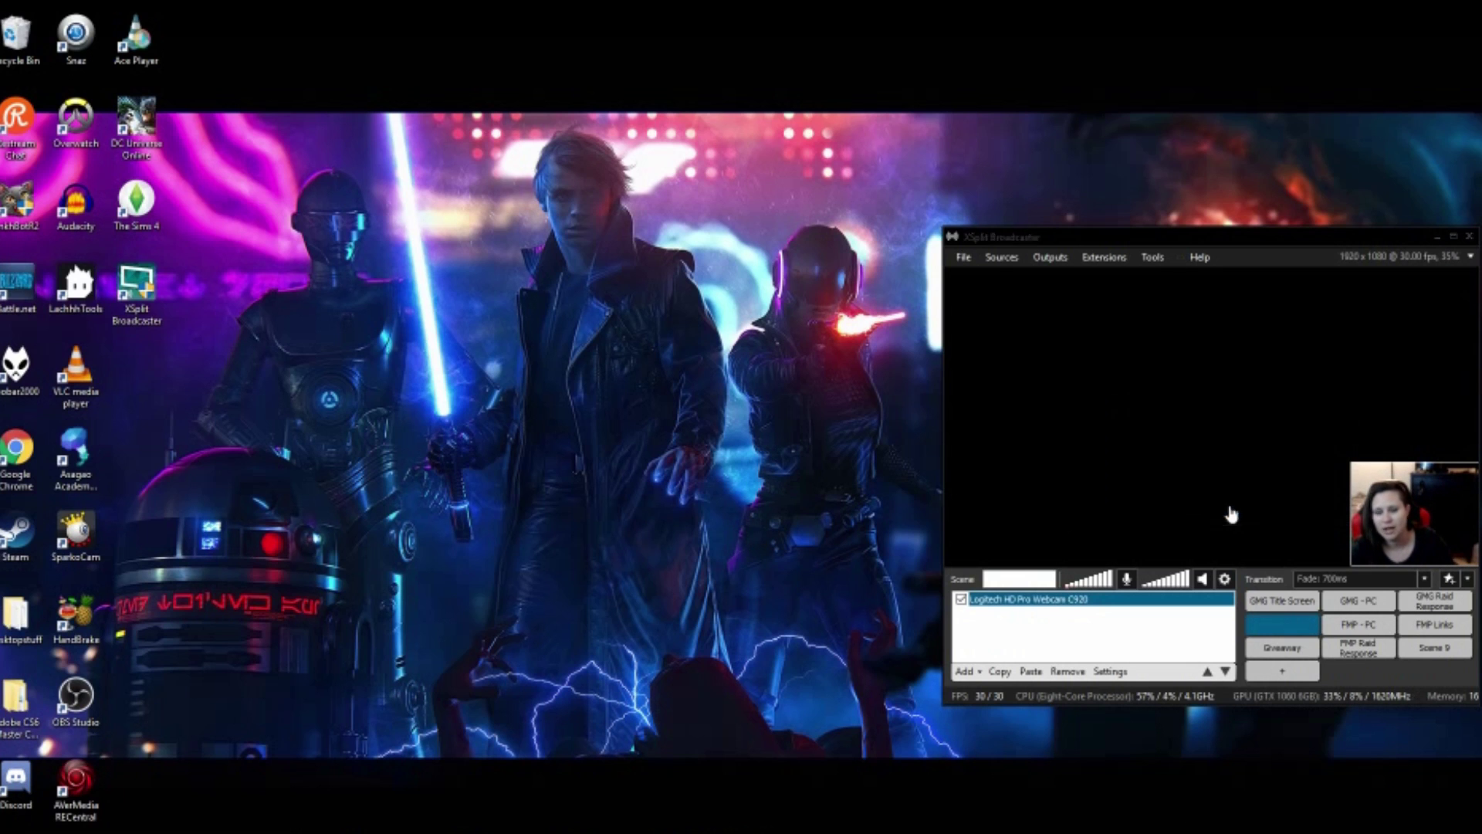
- Move the alert box up and right in the preview and open its properties
{"action": "left_click_drag", "start_coordinate": [1174, 443], "coordinate": [1272, 416]}
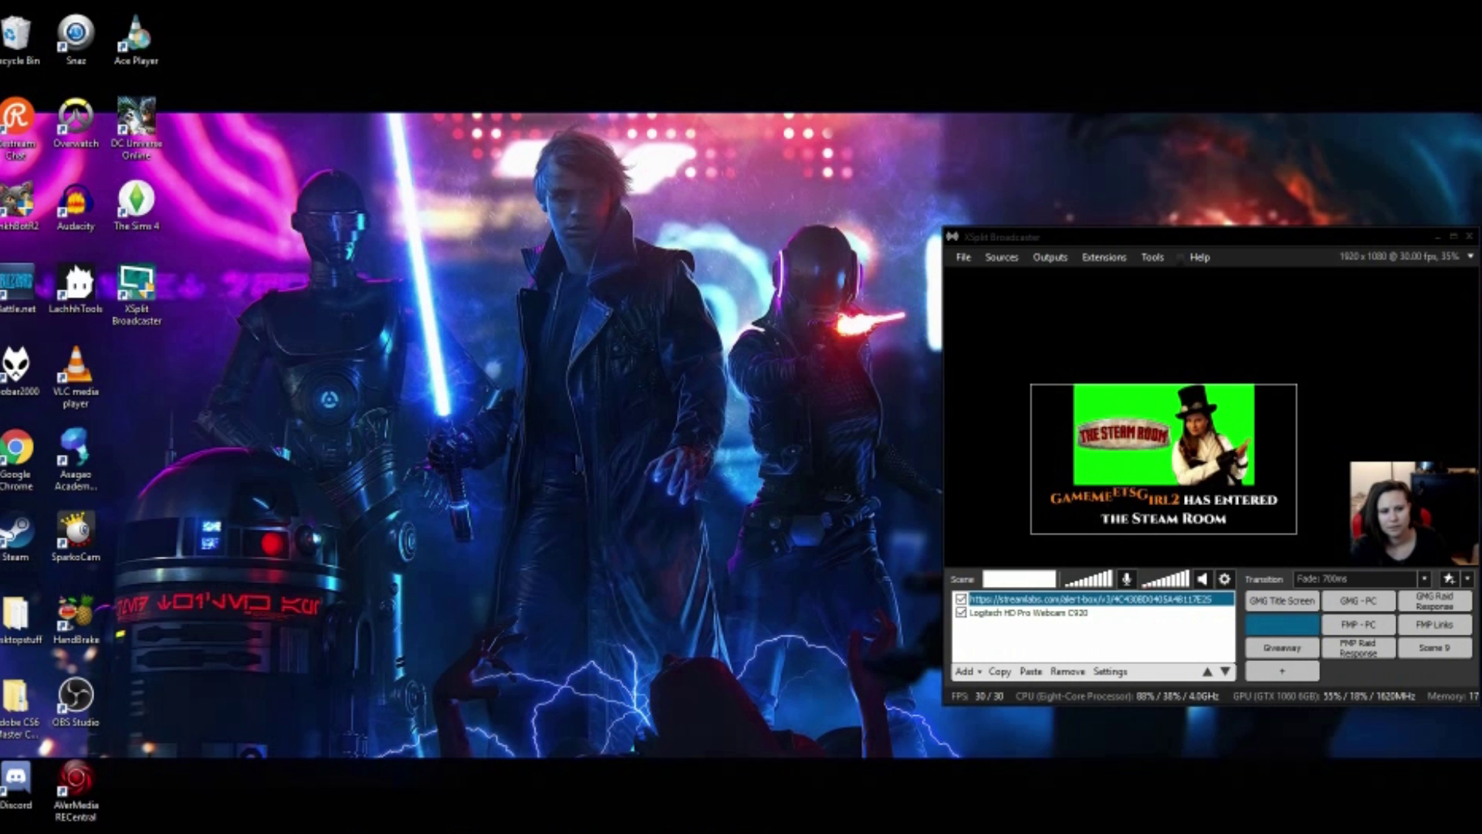
{"action": "left_click", "coordinate": [1146, 480]}
{"action": "left_click_drag", "start_coordinate": [1146, 480], "coordinate": [1159, 484]}
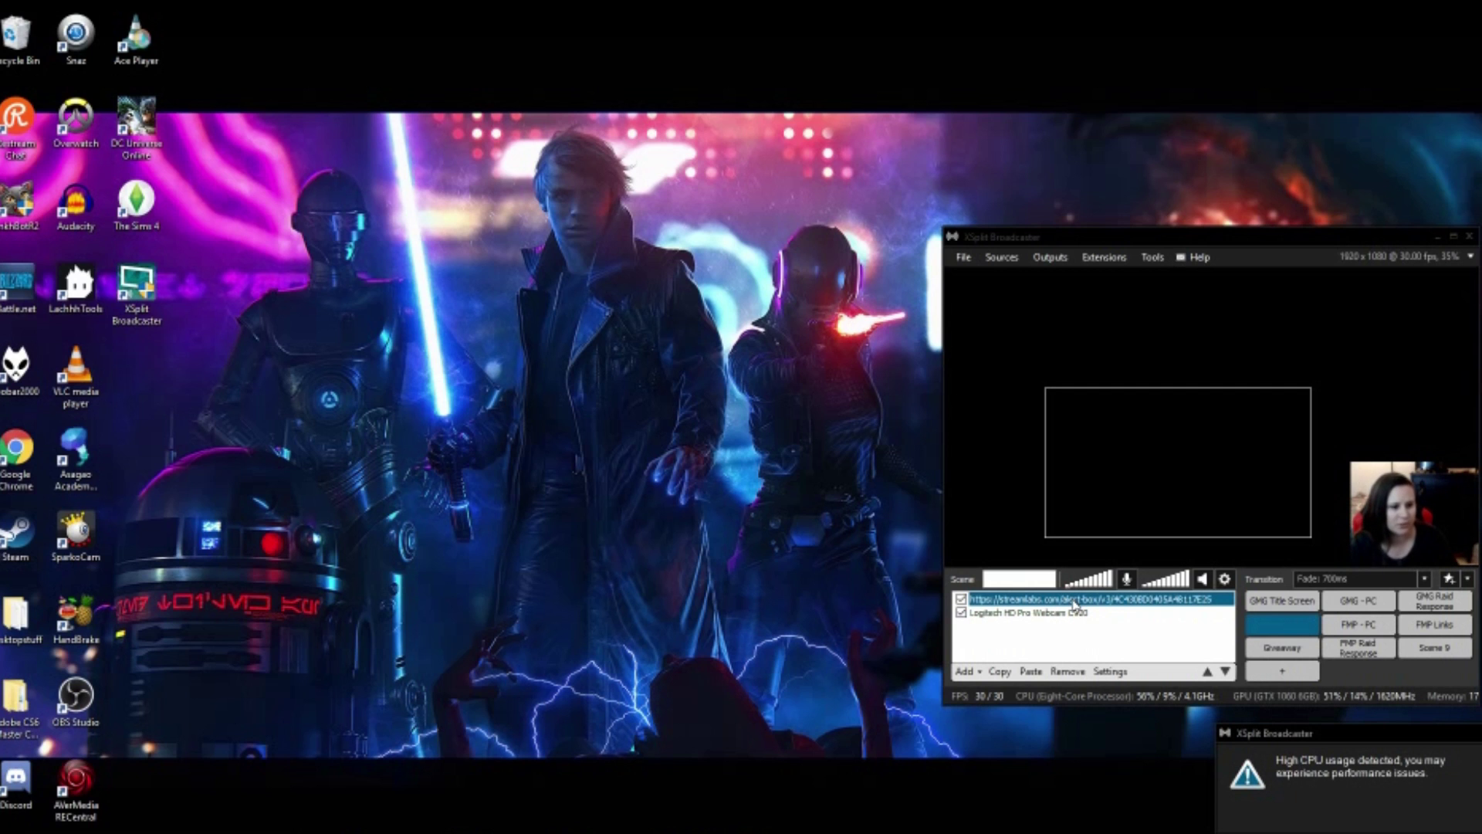
{"action": "left_click", "coordinate": [1074, 605]}
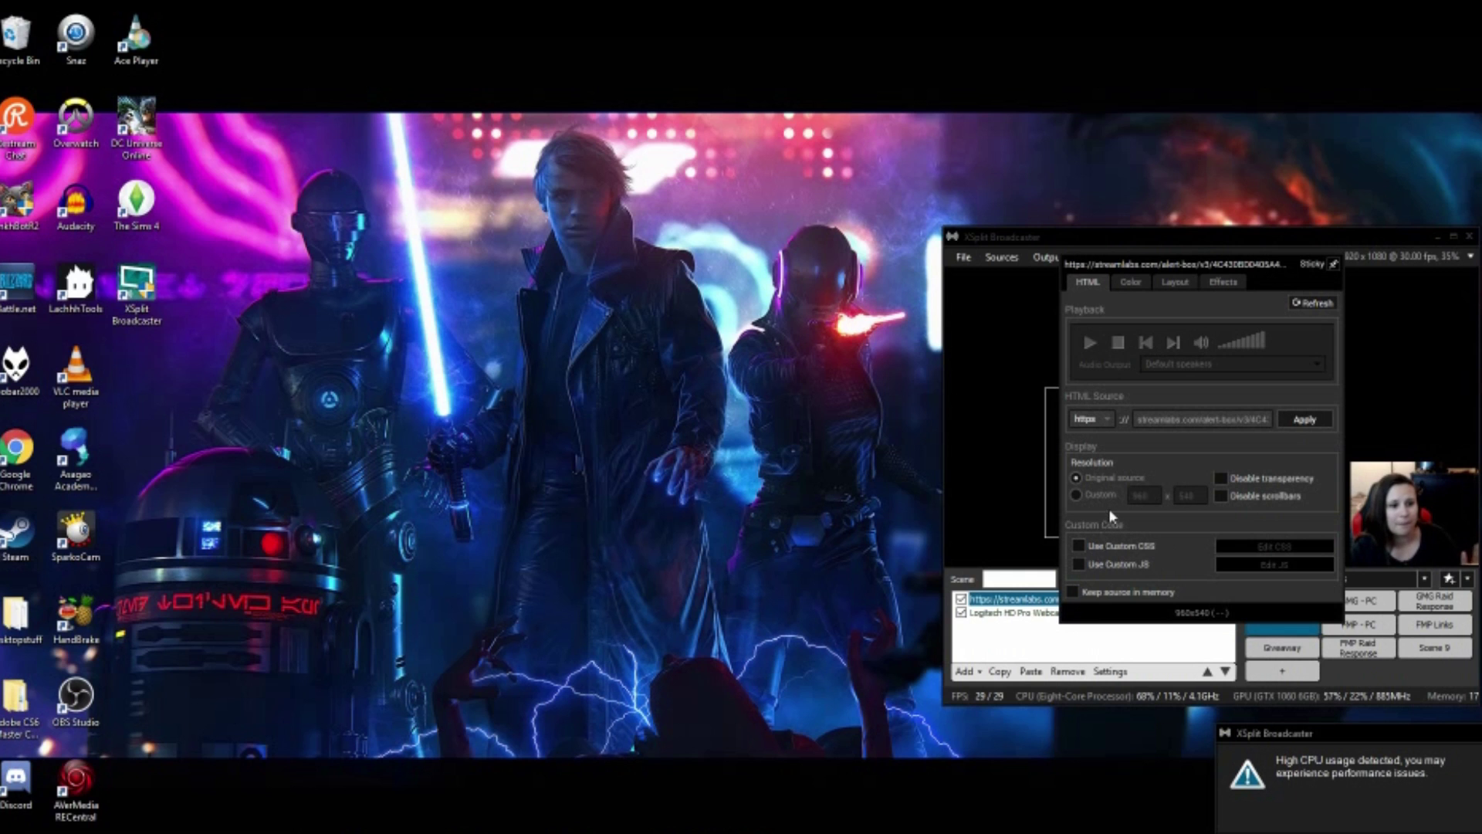
- Set the alert box source to a custom resolution of 1920 × 600
{"action": "left_click", "coordinate": [1077, 495]}
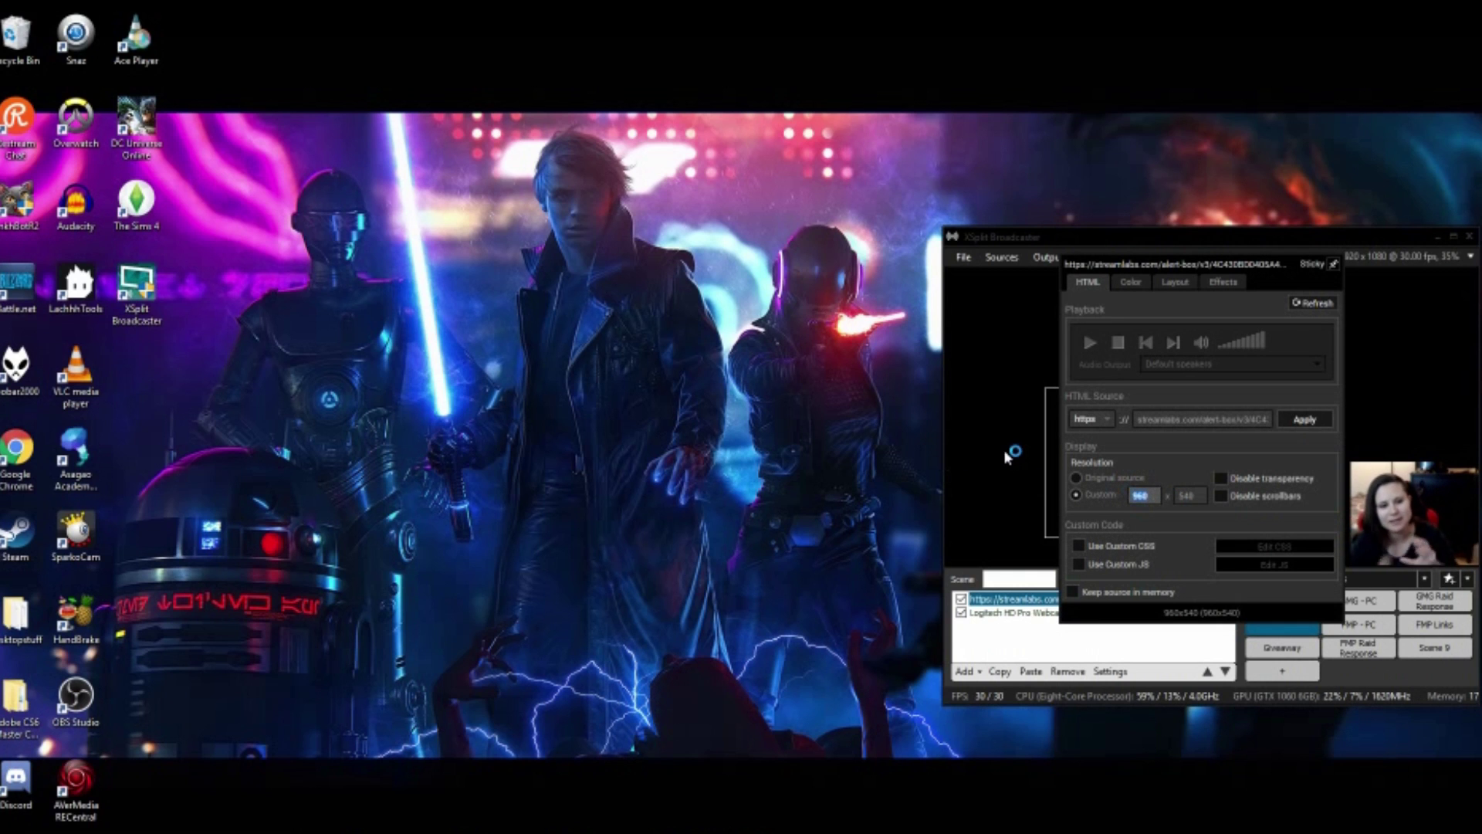
{"action": "type", "text": "192"}
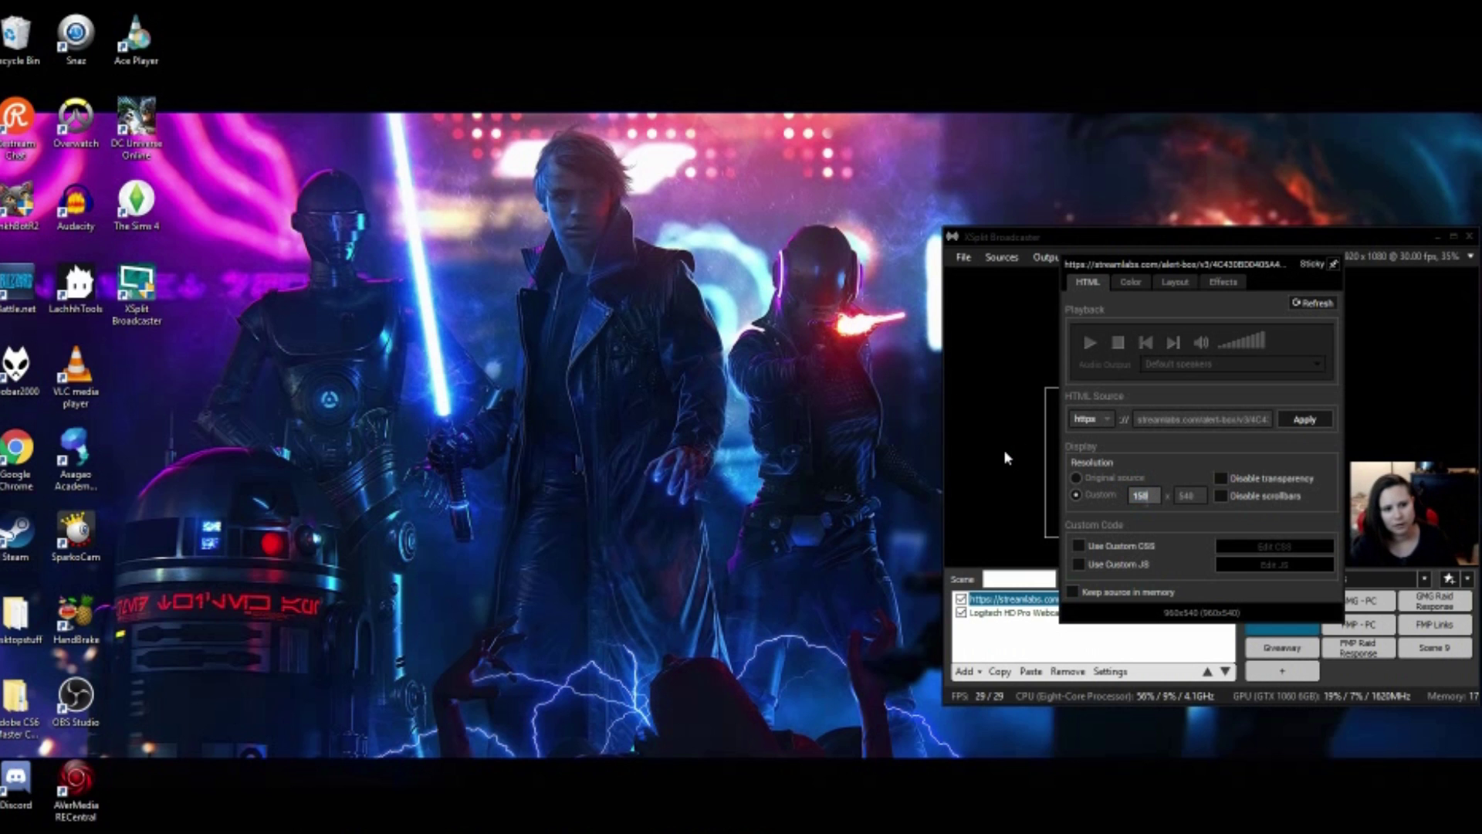
{"action": "type", "text": "0"}
{"action": "key", "text": "Tab"}
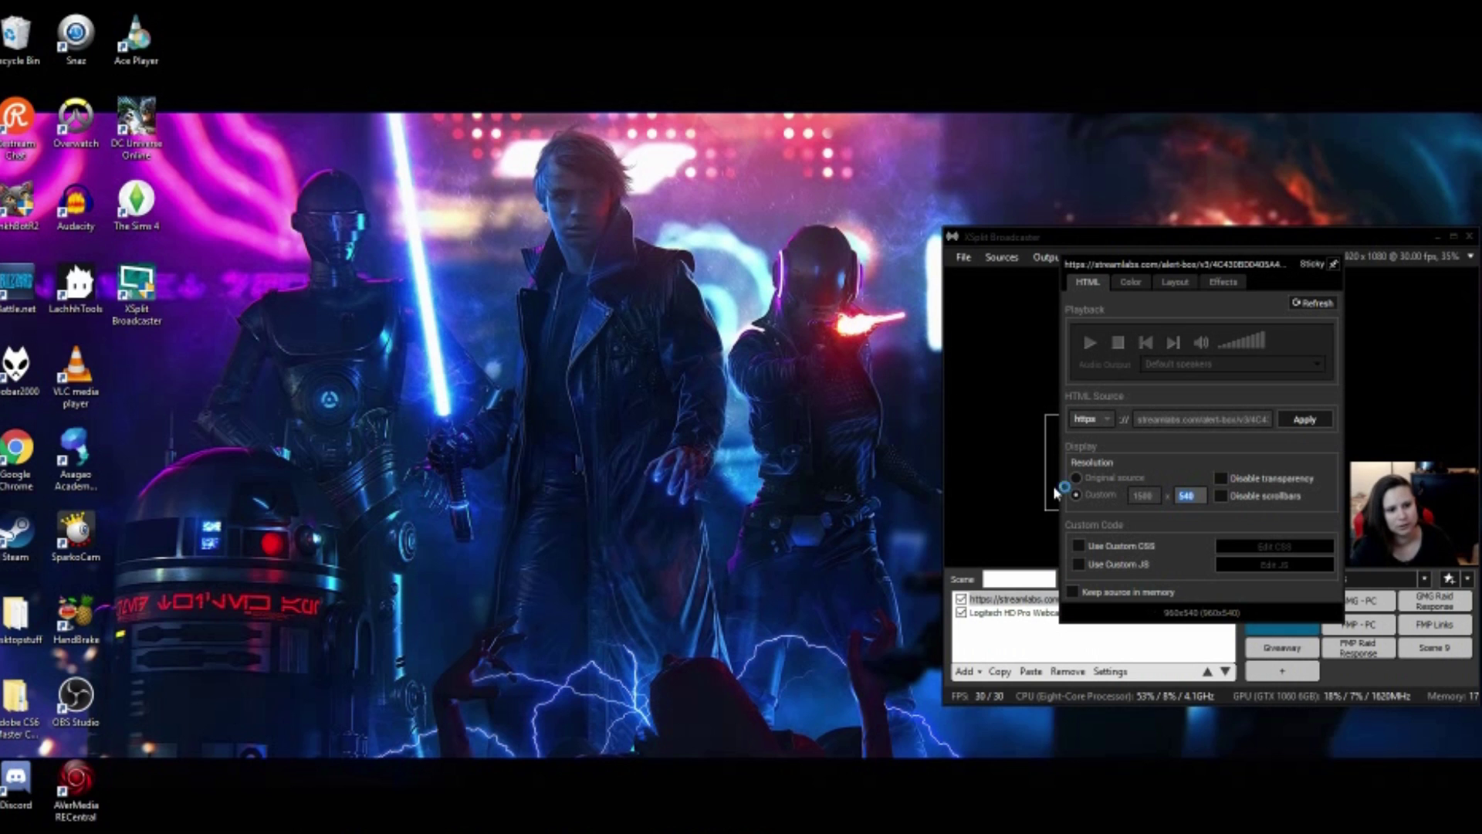
{"action": "type", "text": "600"}
{"action": "left_click", "coordinate": [1408, 429]}
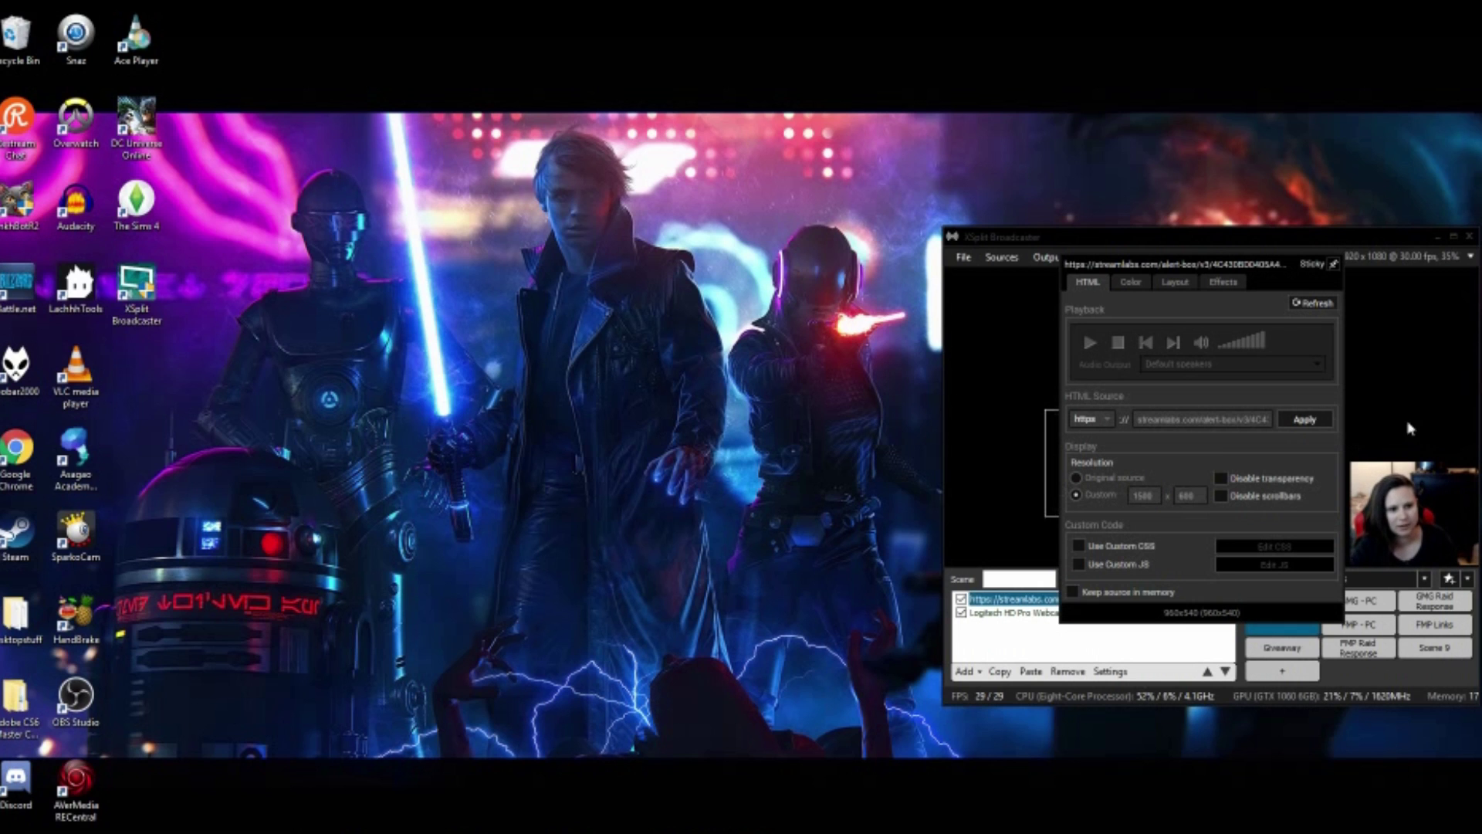
{"action": "left_click", "coordinate": [1295, 422]}
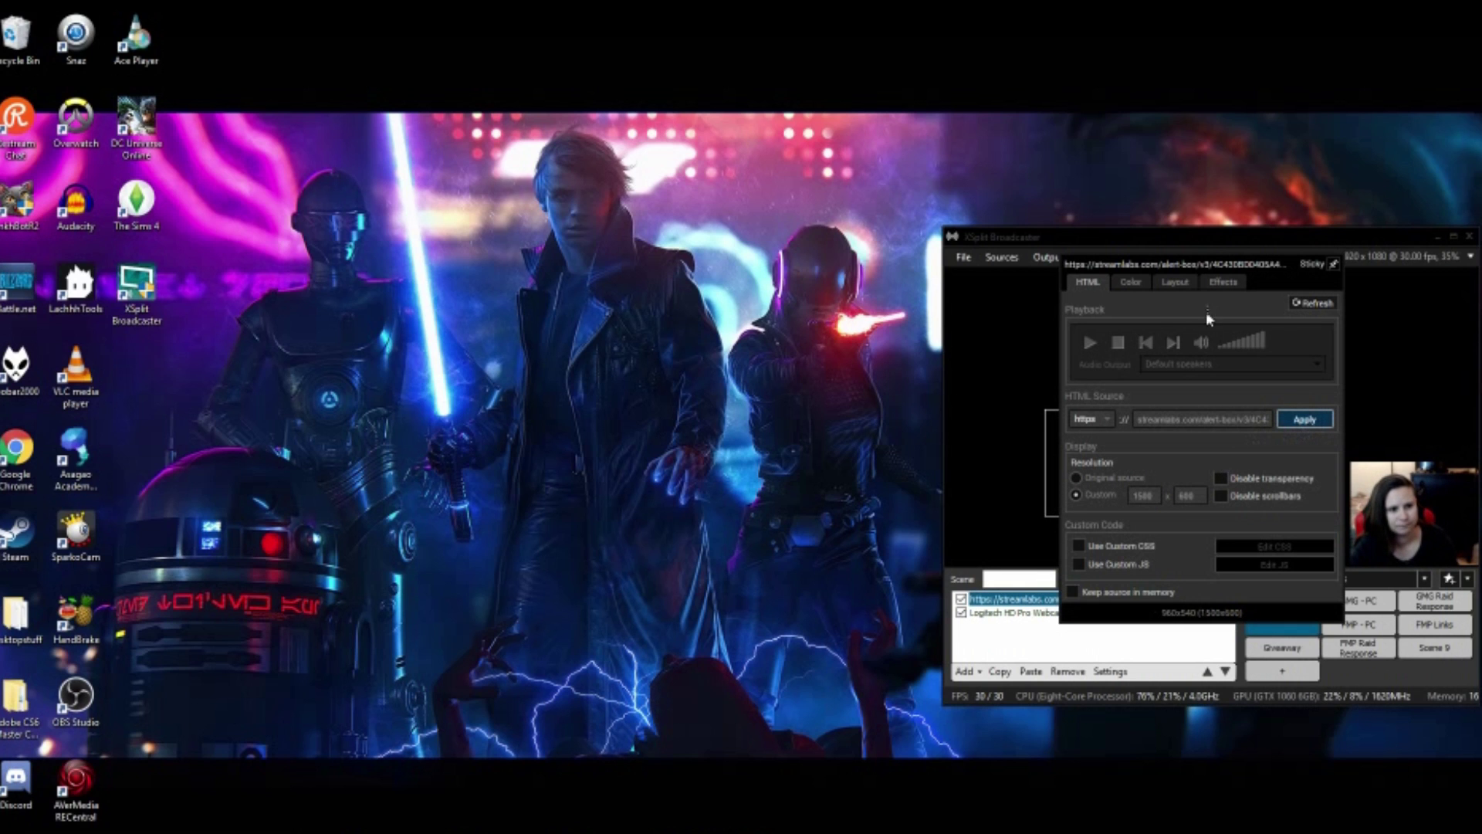
- Turn on Chroma Key with Green on the Color tab, check the HTML tab, and close properties
{"action": "left_click", "coordinate": [1130, 282]}
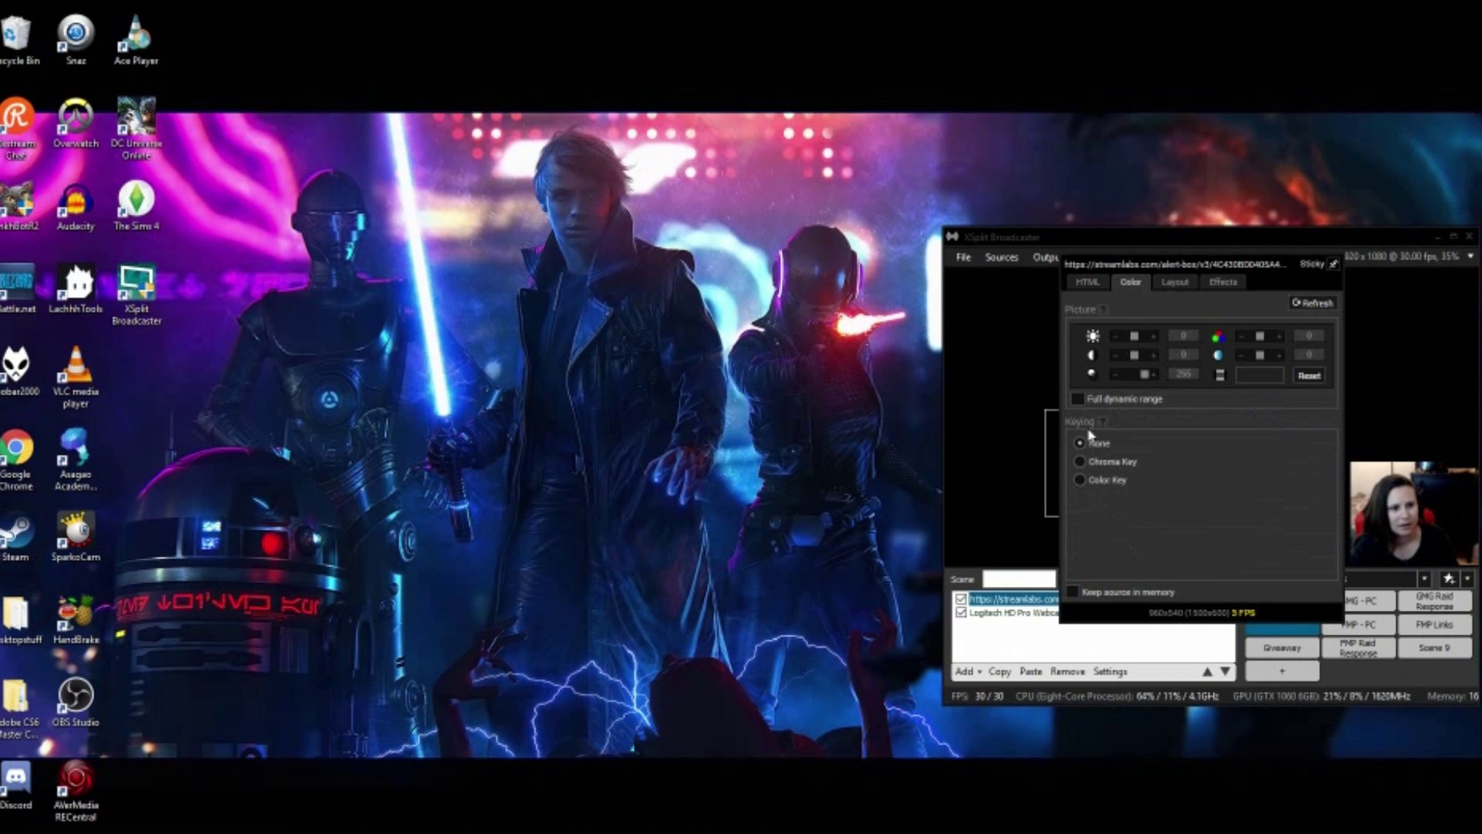
{"action": "left_click", "coordinate": [1079, 461]}
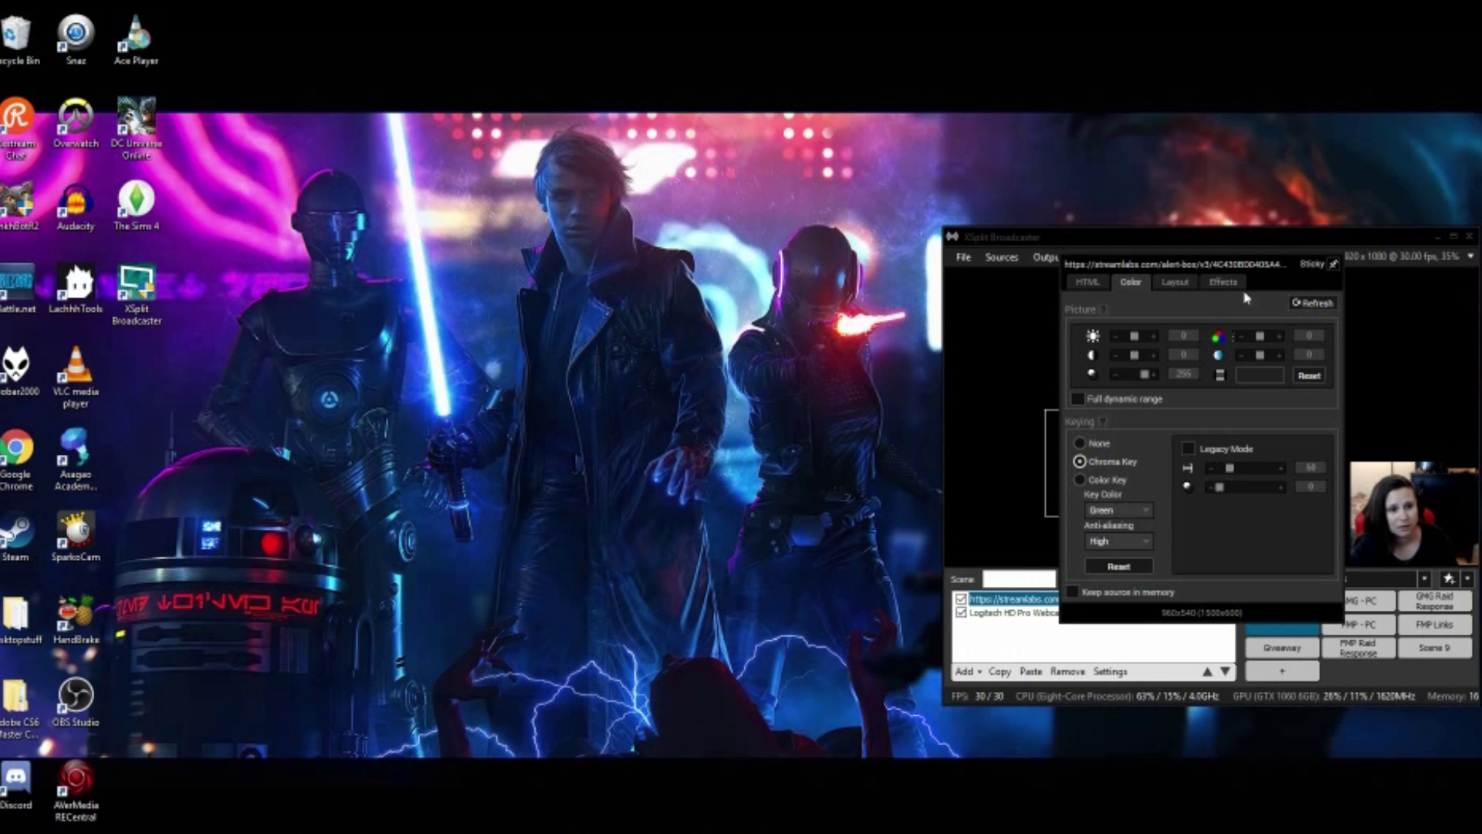
{"action": "left_click_drag", "start_coordinate": [1253, 272], "coordinate": [721, 241]}
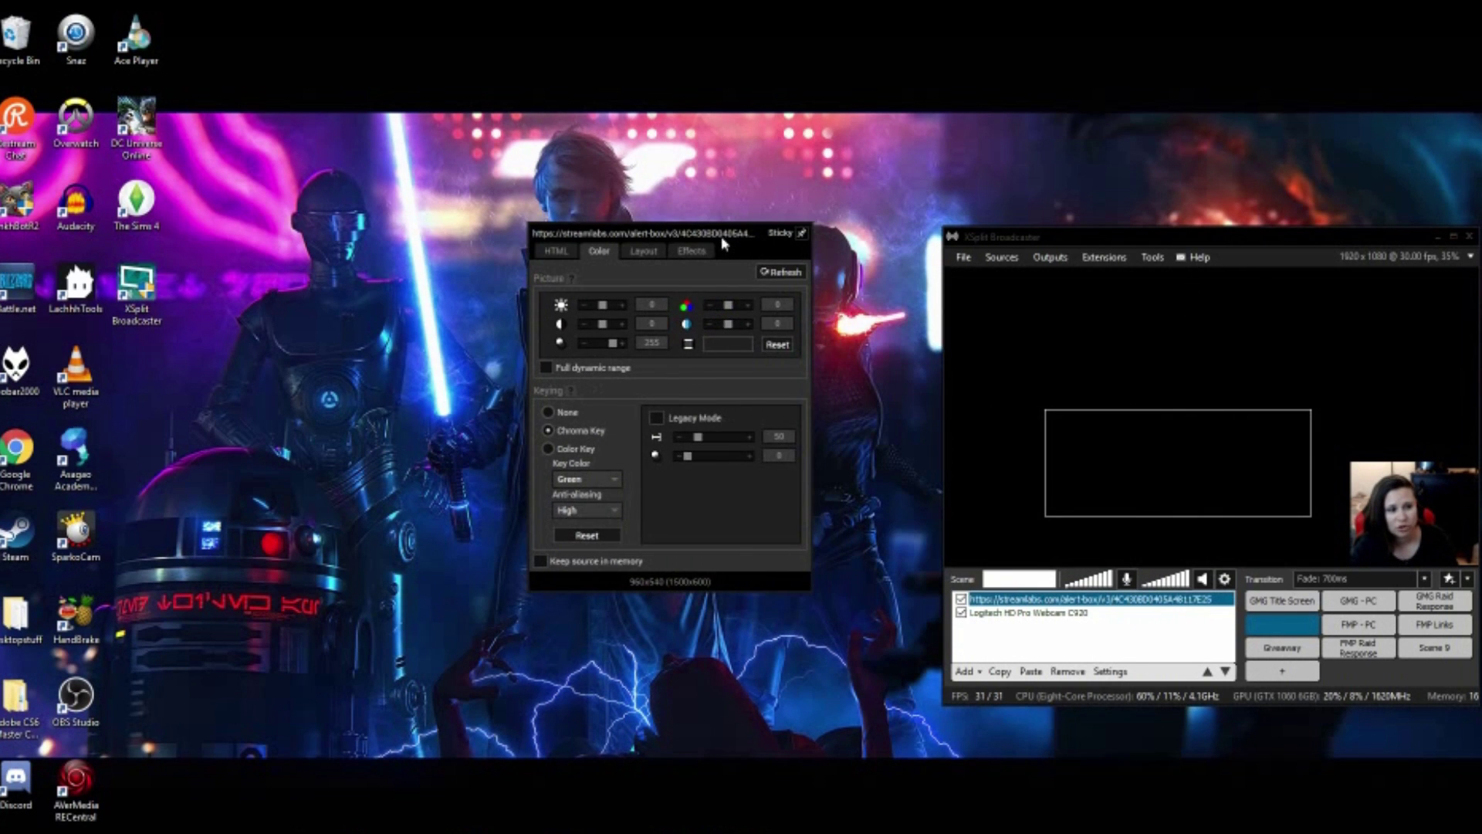
{"action": "left_click", "coordinate": [556, 255]}
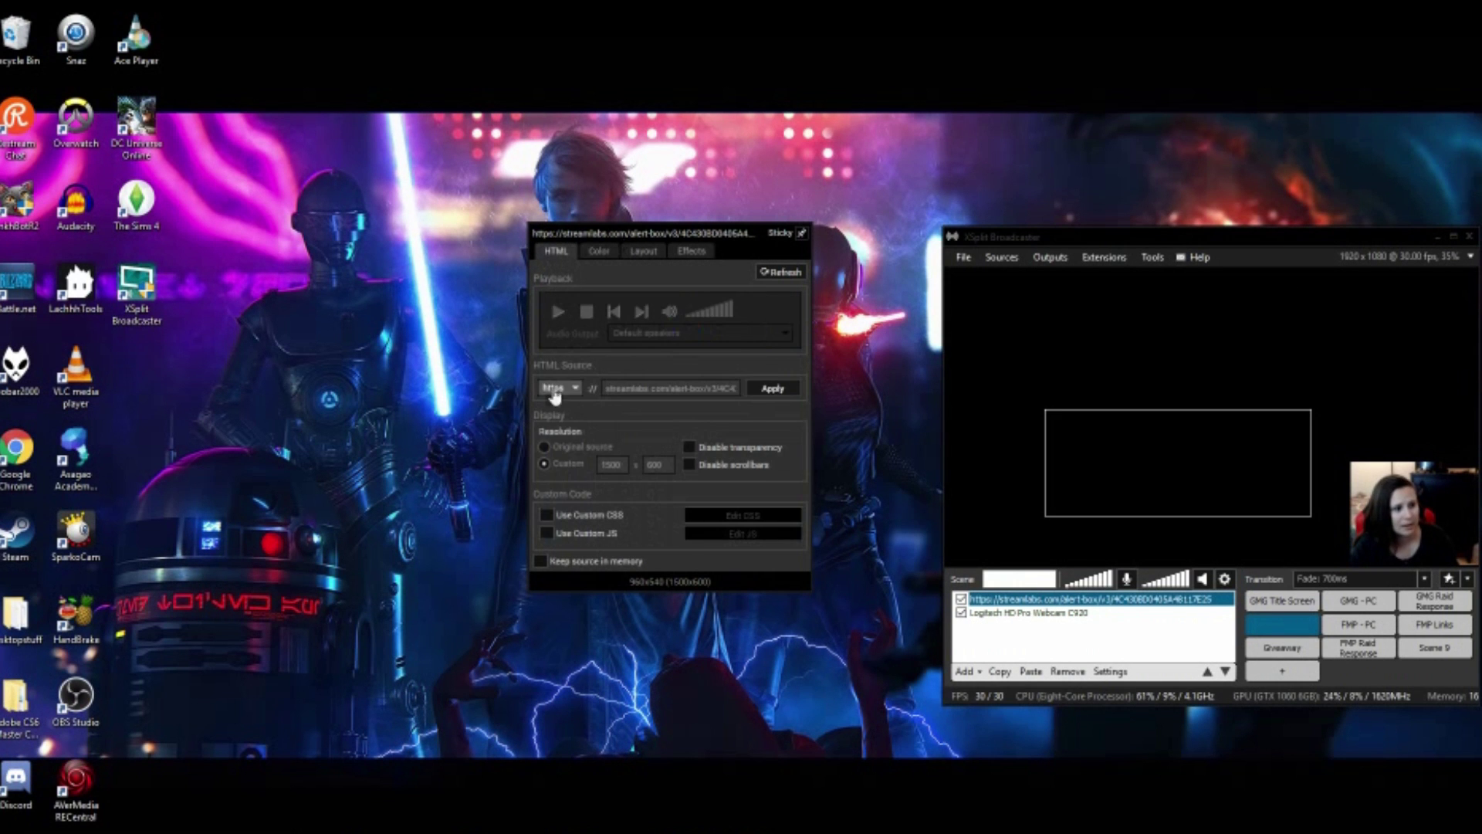
{"action": "left_click", "coordinate": [992, 491]}
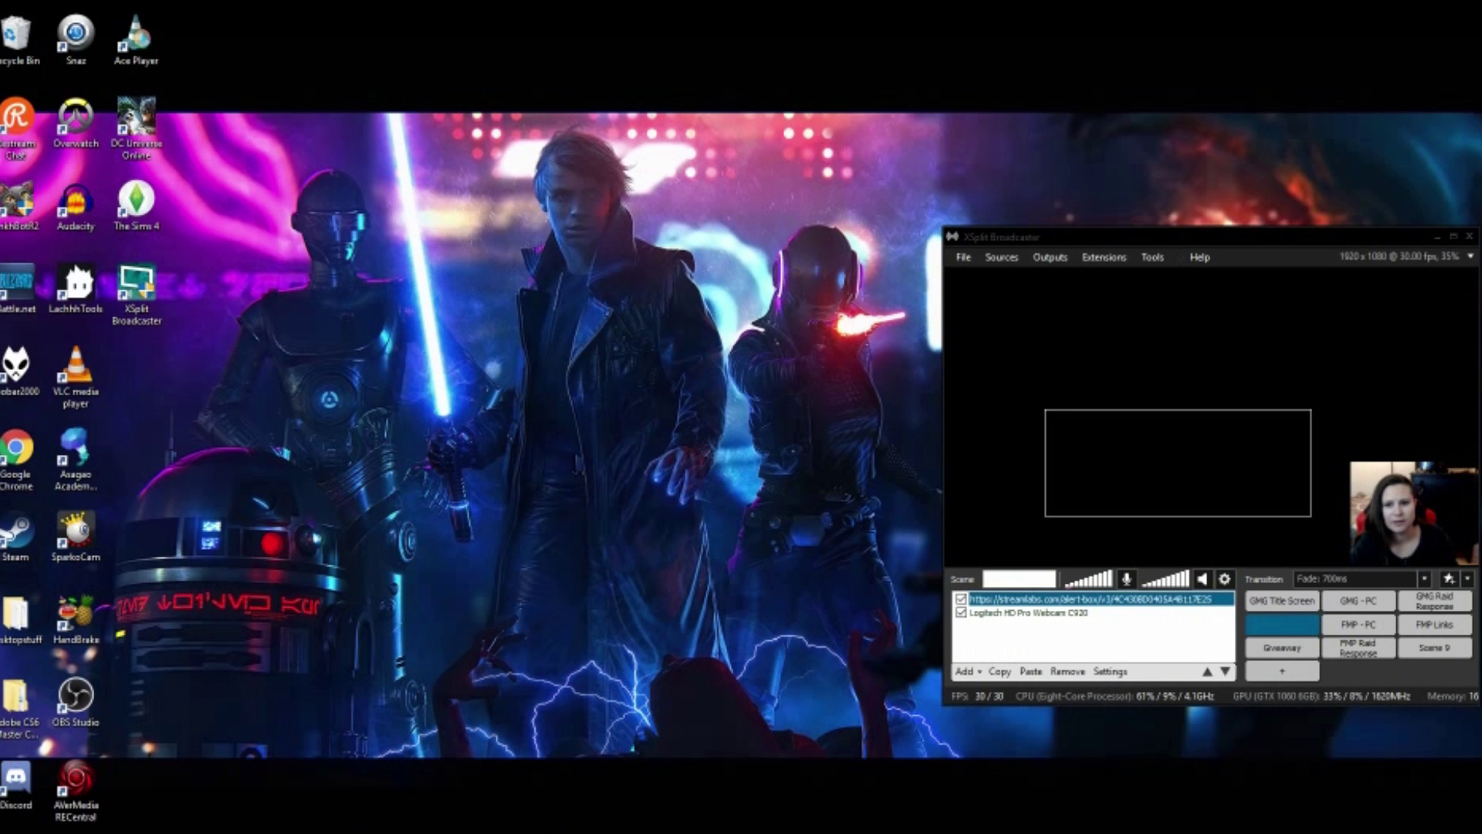
- Enlarge the alert box from its top-left corner and move it lower and right
{"action": "left_click", "coordinate": [1065, 436]}
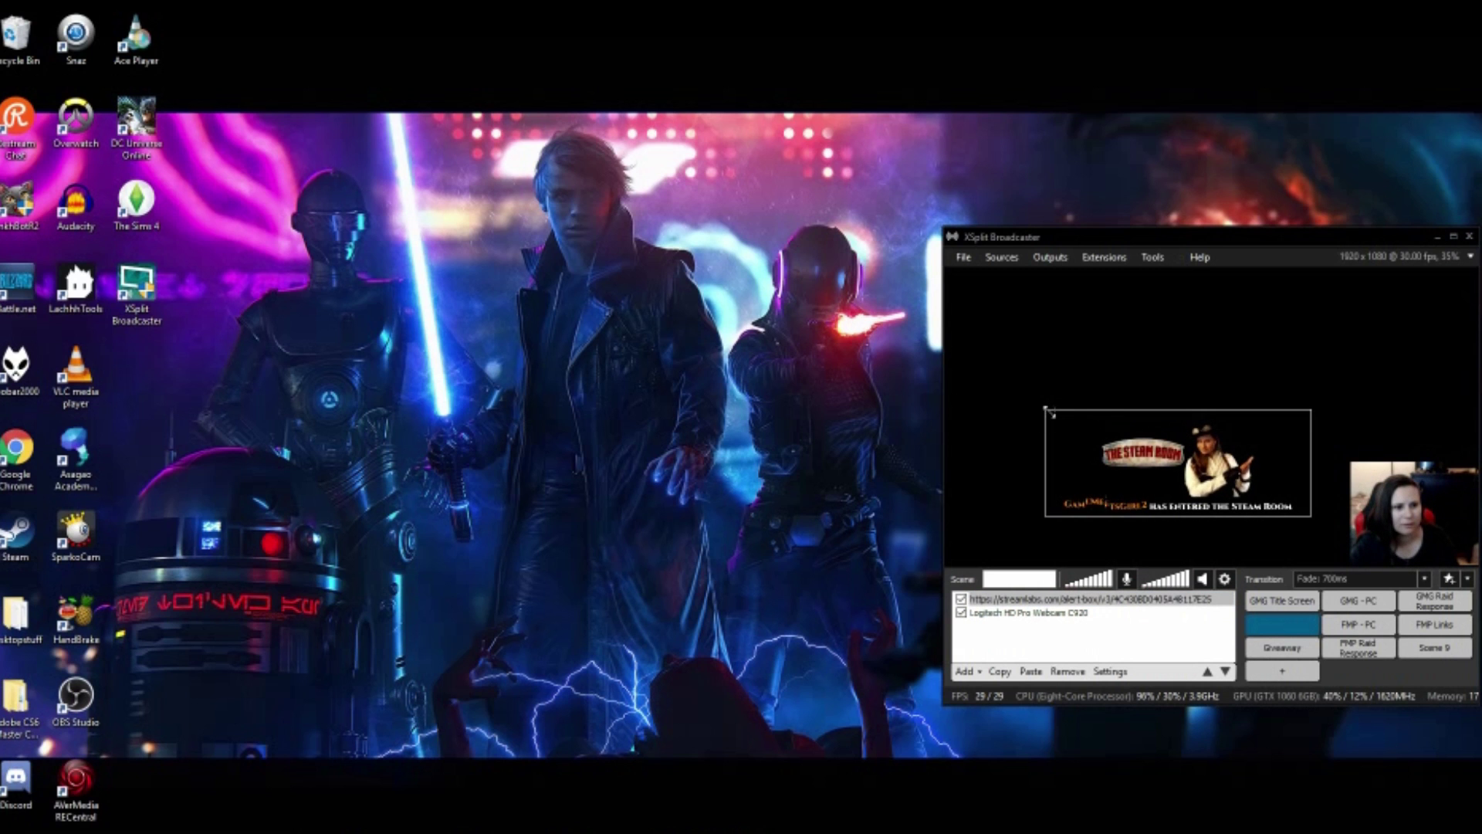
{"action": "left_click_drag", "start_coordinate": [1048, 411], "coordinate": [959, 363]}
{"action": "left_click_drag", "start_coordinate": [1092, 401], "coordinate": [1120, 447]}
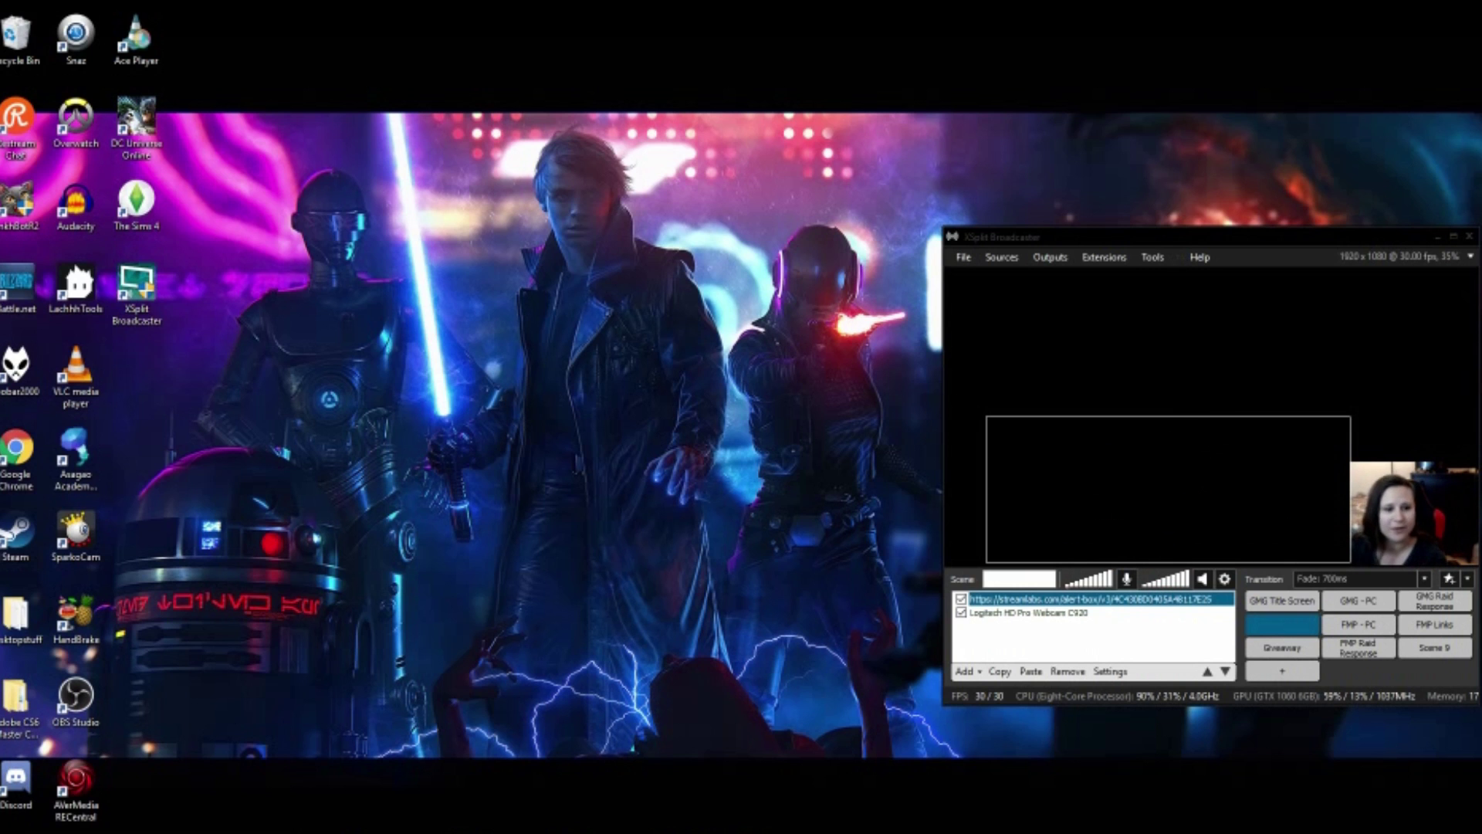
{"action": "left_click", "coordinate": [1003, 474]}
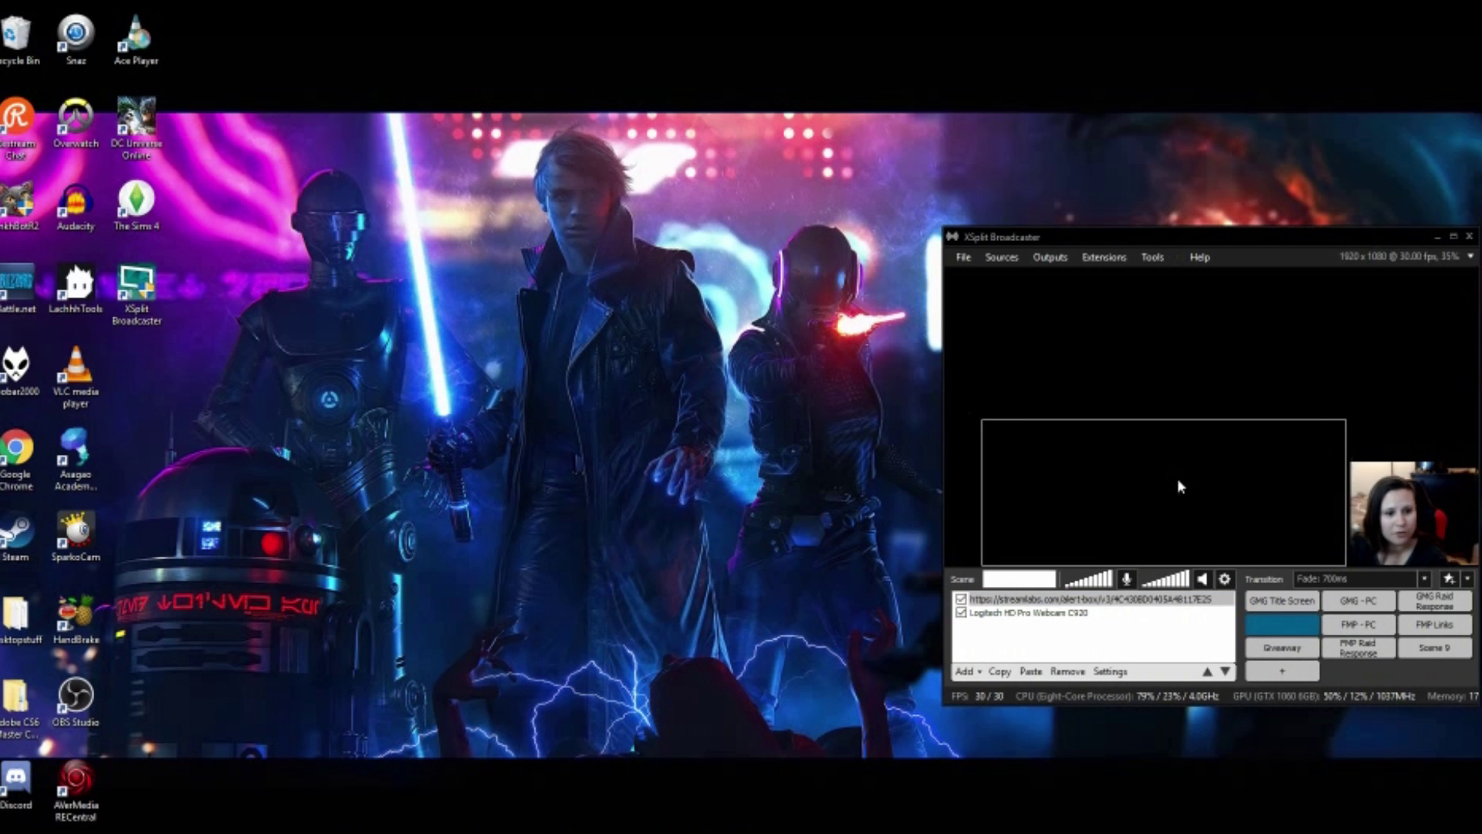
{"action": "left_click_drag", "start_coordinate": [1178, 478], "coordinate": [1189, 488]}
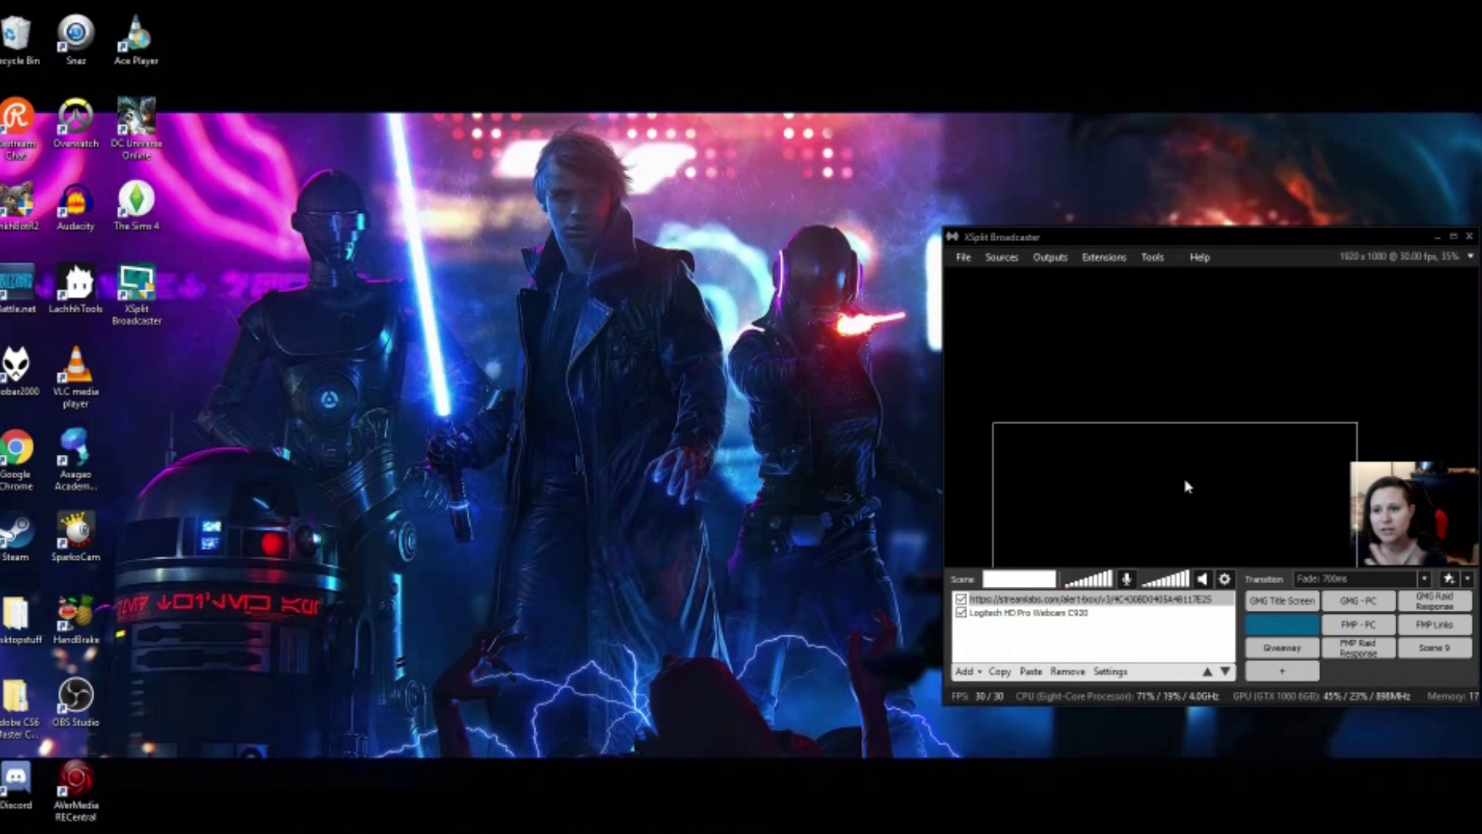
- Switch back to the Streamlabs alert box page in a maximized Chrome window
{"action": "left_click", "coordinate": [1172, 425]}
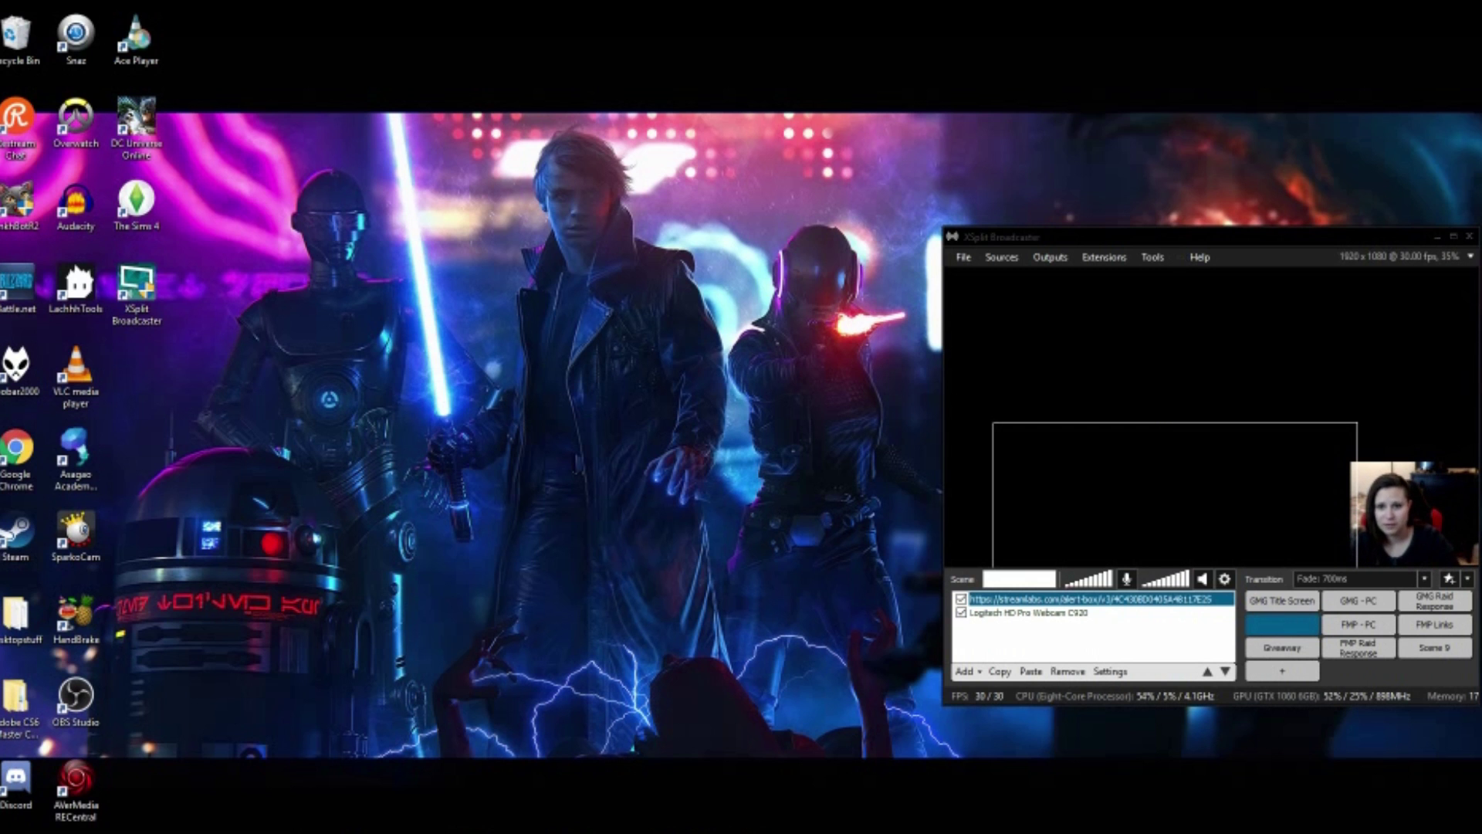
{"action": "key", "text": "alt+Tab"}
{"action": "double_click", "coordinate": [575, 43]}
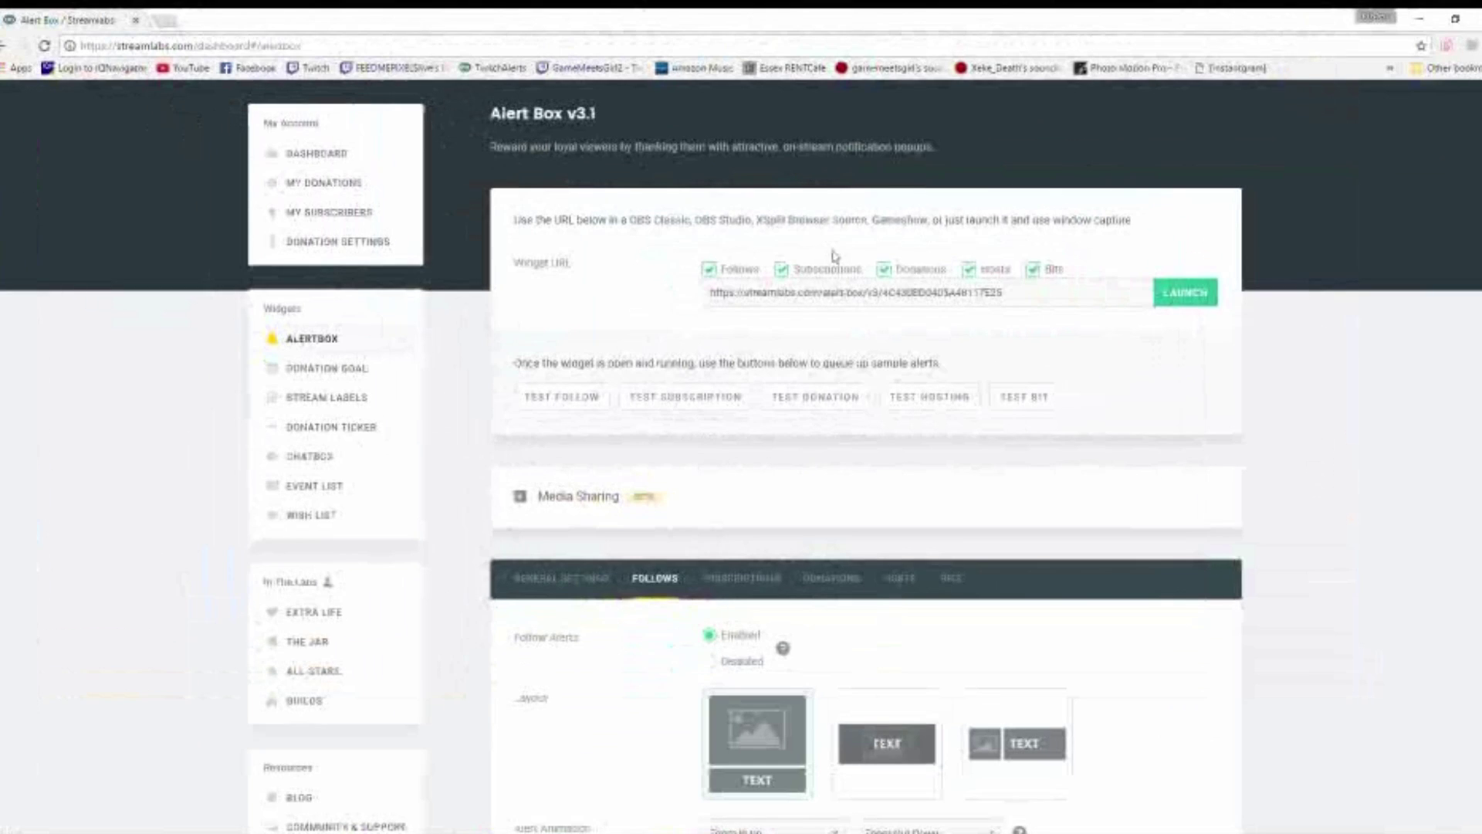
- View the Donation Goal page, then scroll through the Donation Ticker settings
{"action": "left_click", "coordinate": [292, 373]}
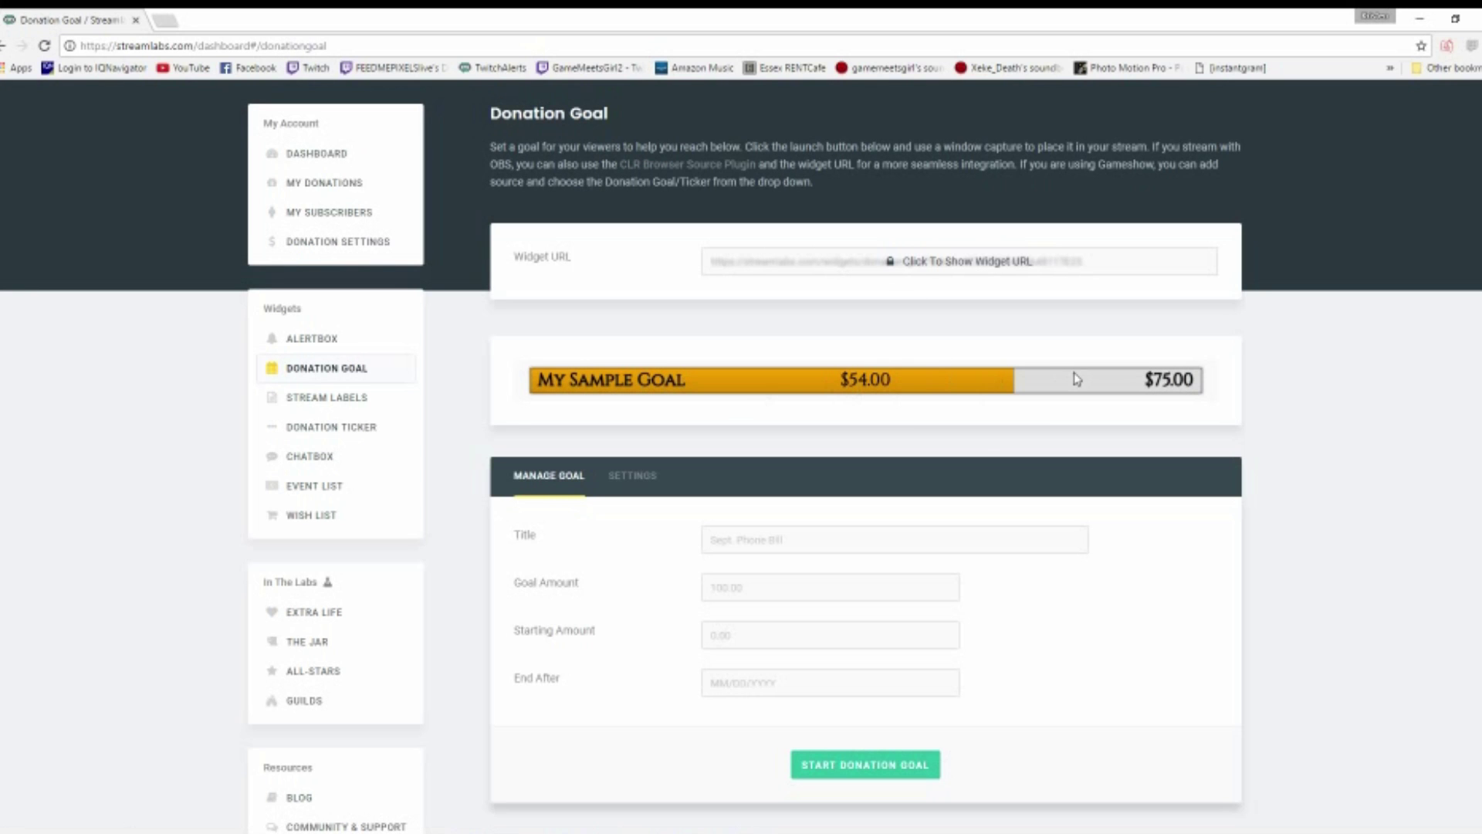
{"action": "left_click", "coordinate": [340, 429]}
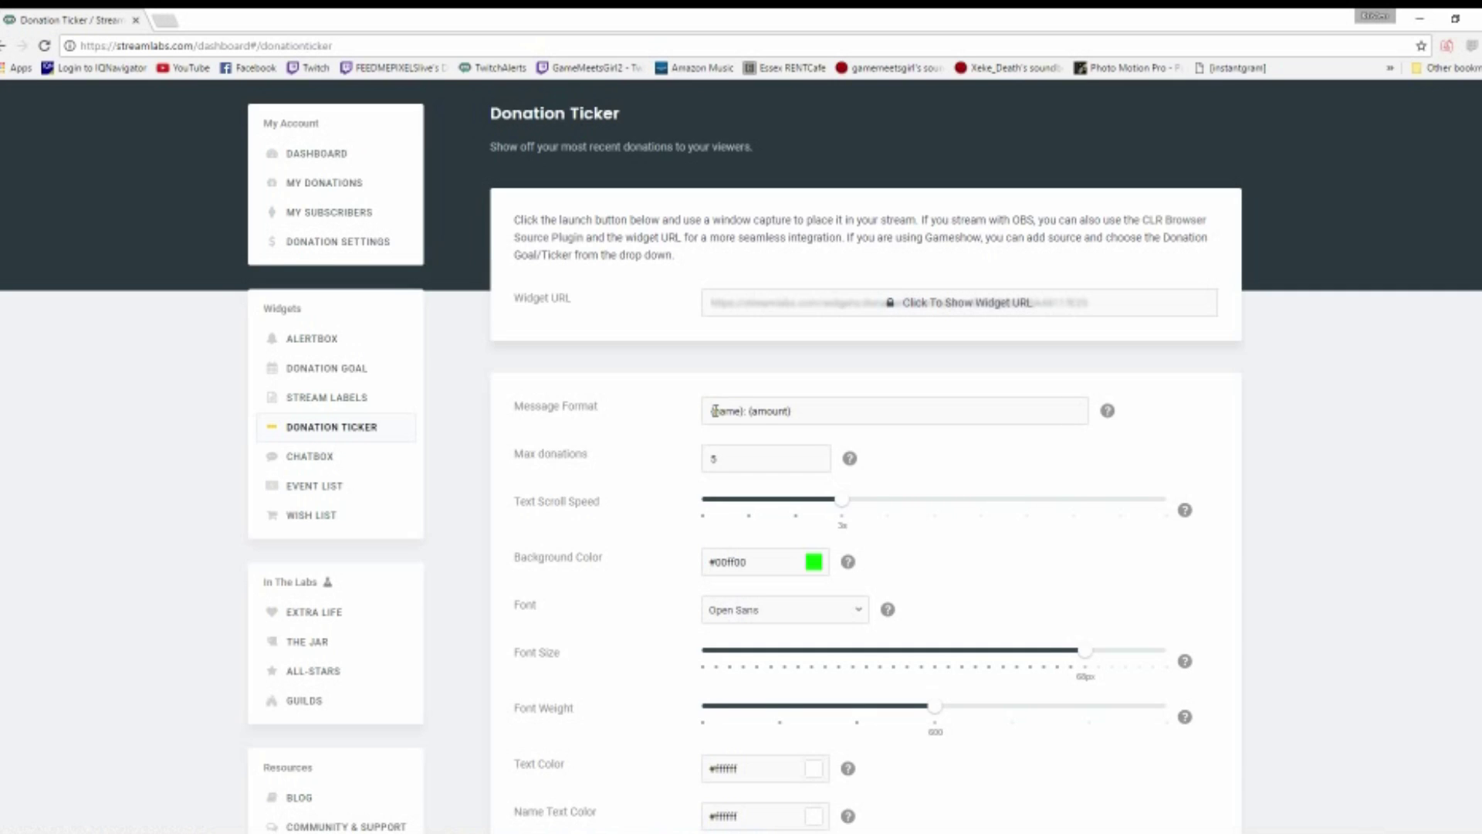
{"action": "scroll", "coordinate": [715, 411], "scroll_direction": "down", "scroll_amount": 1}
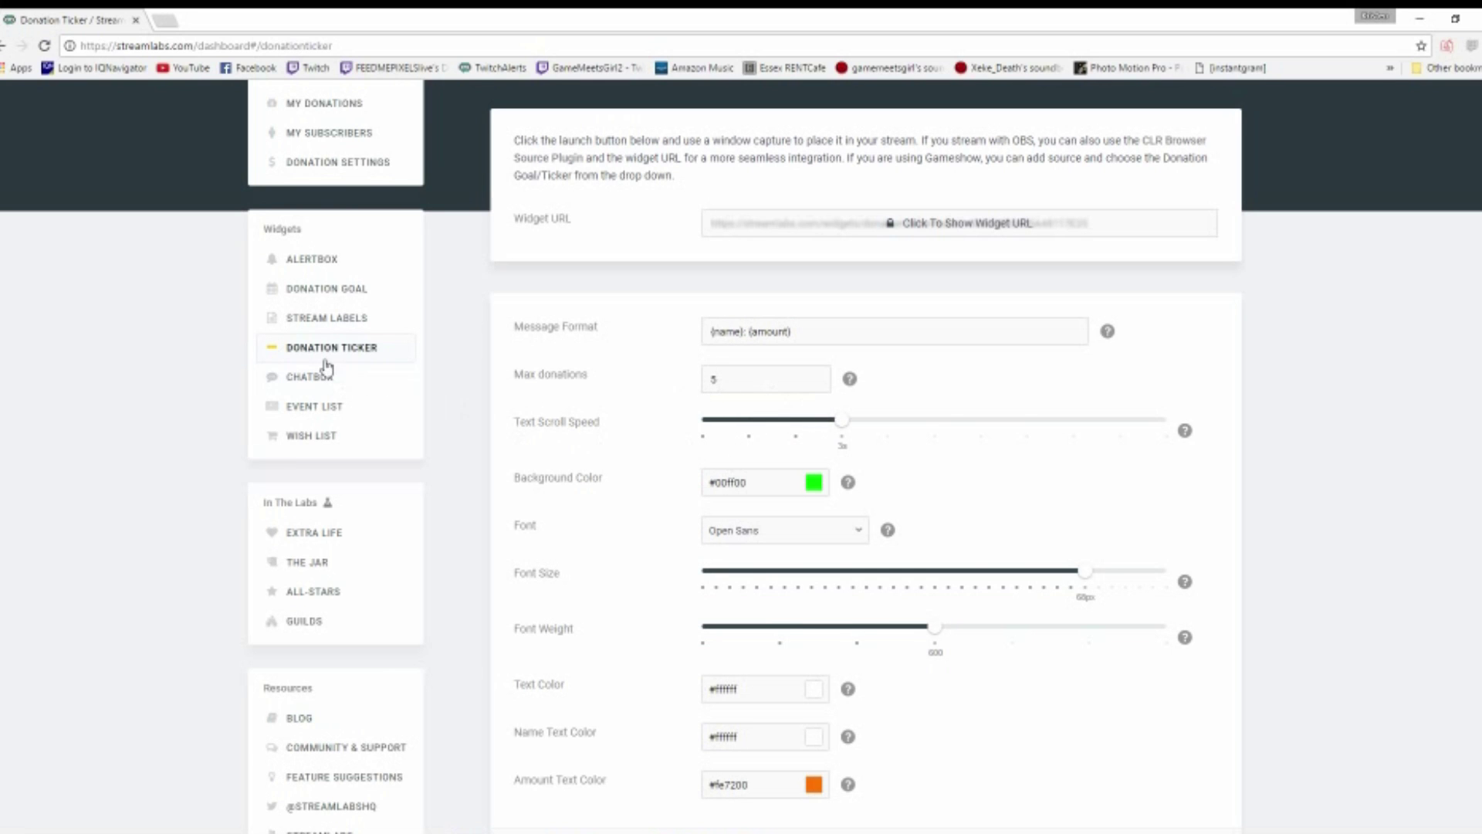
- On the Chat Box widget page, try the Boxed chat theme instead of Twitch
{"action": "left_click", "coordinate": [337, 388]}
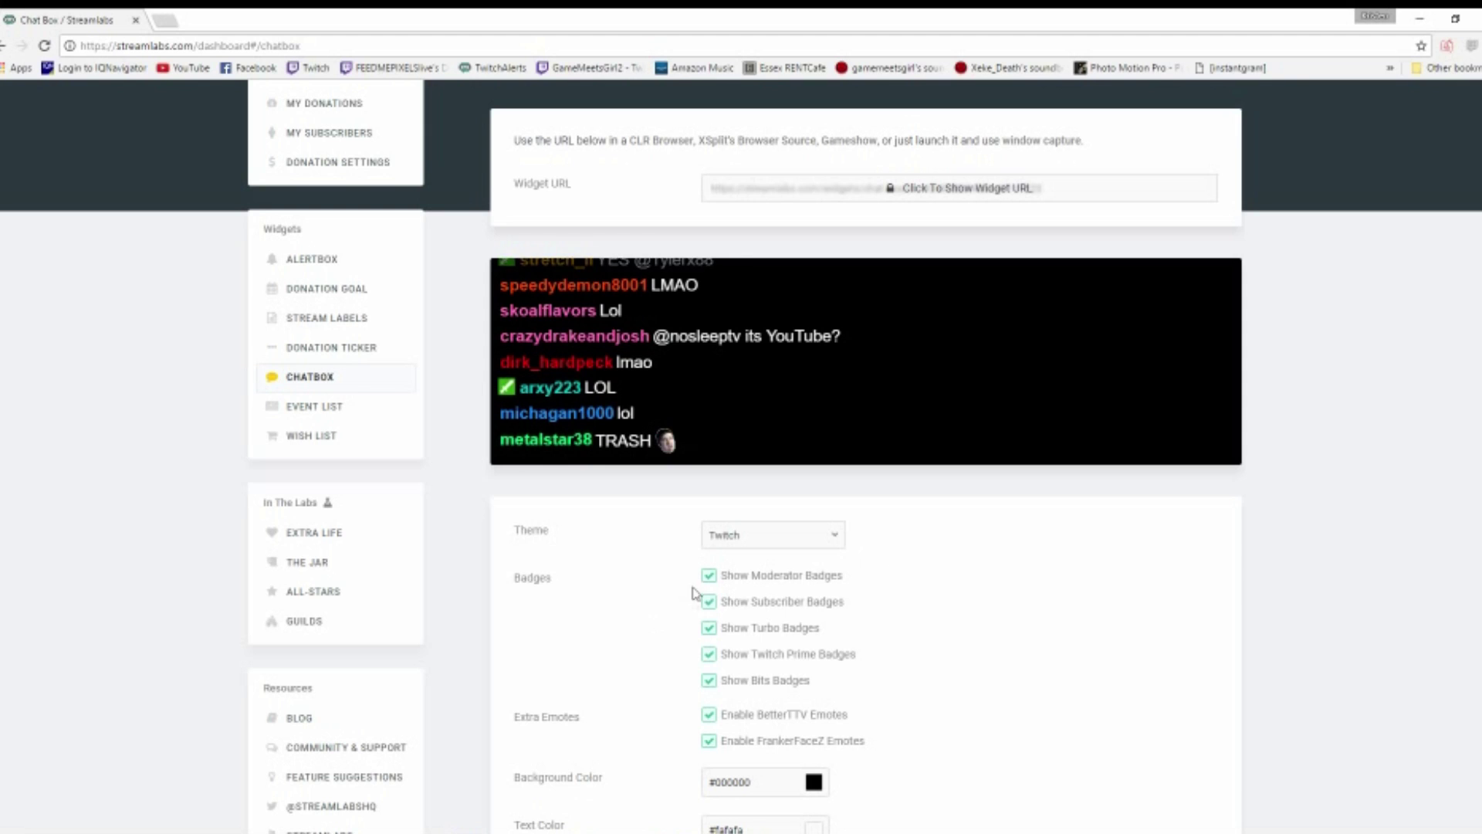
{"action": "left_click", "coordinate": [743, 541]}
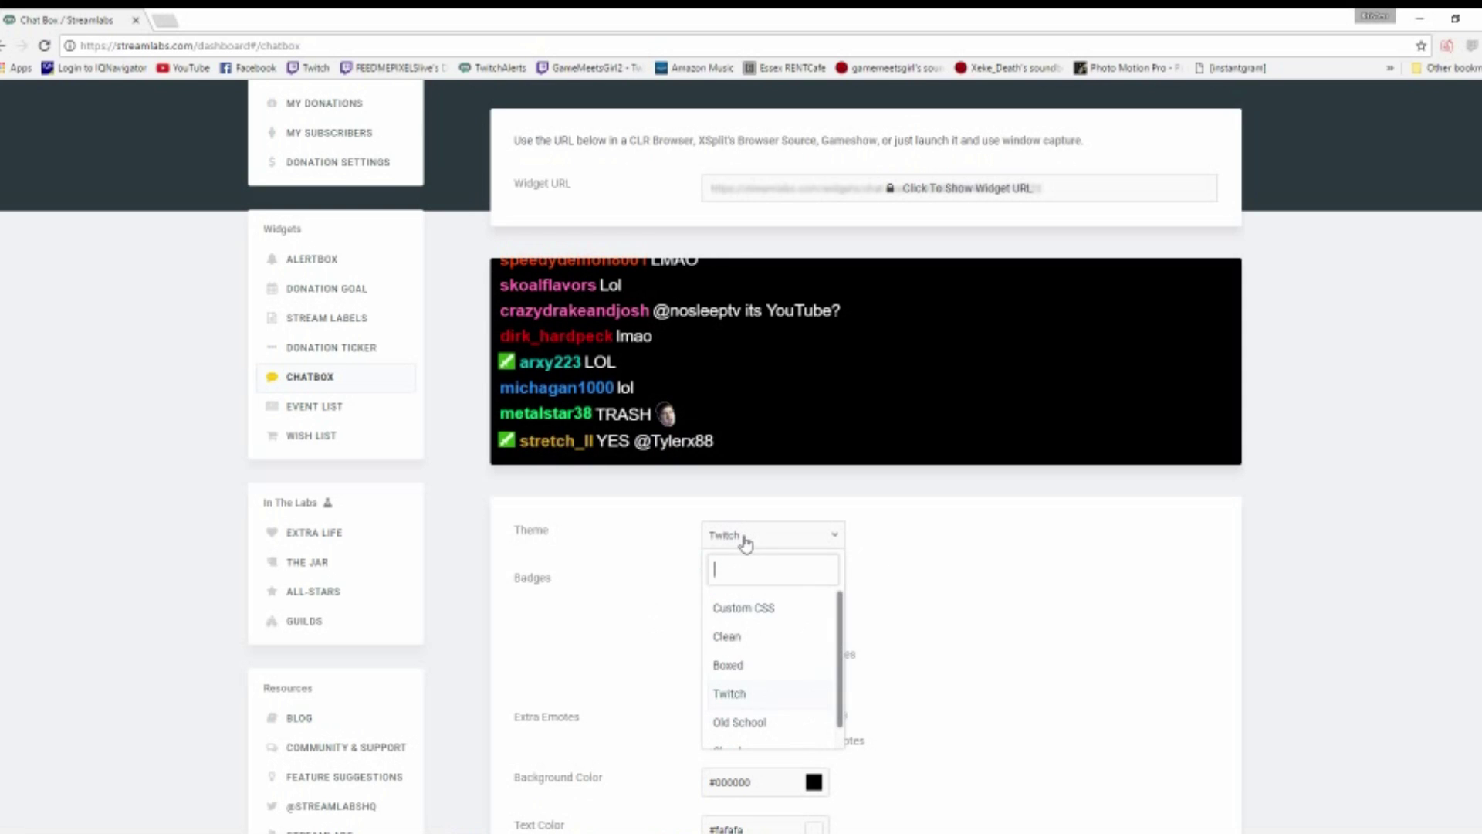
{"action": "left_click", "coordinate": [755, 690]}
{"action": "left_click", "coordinate": [790, 540]}
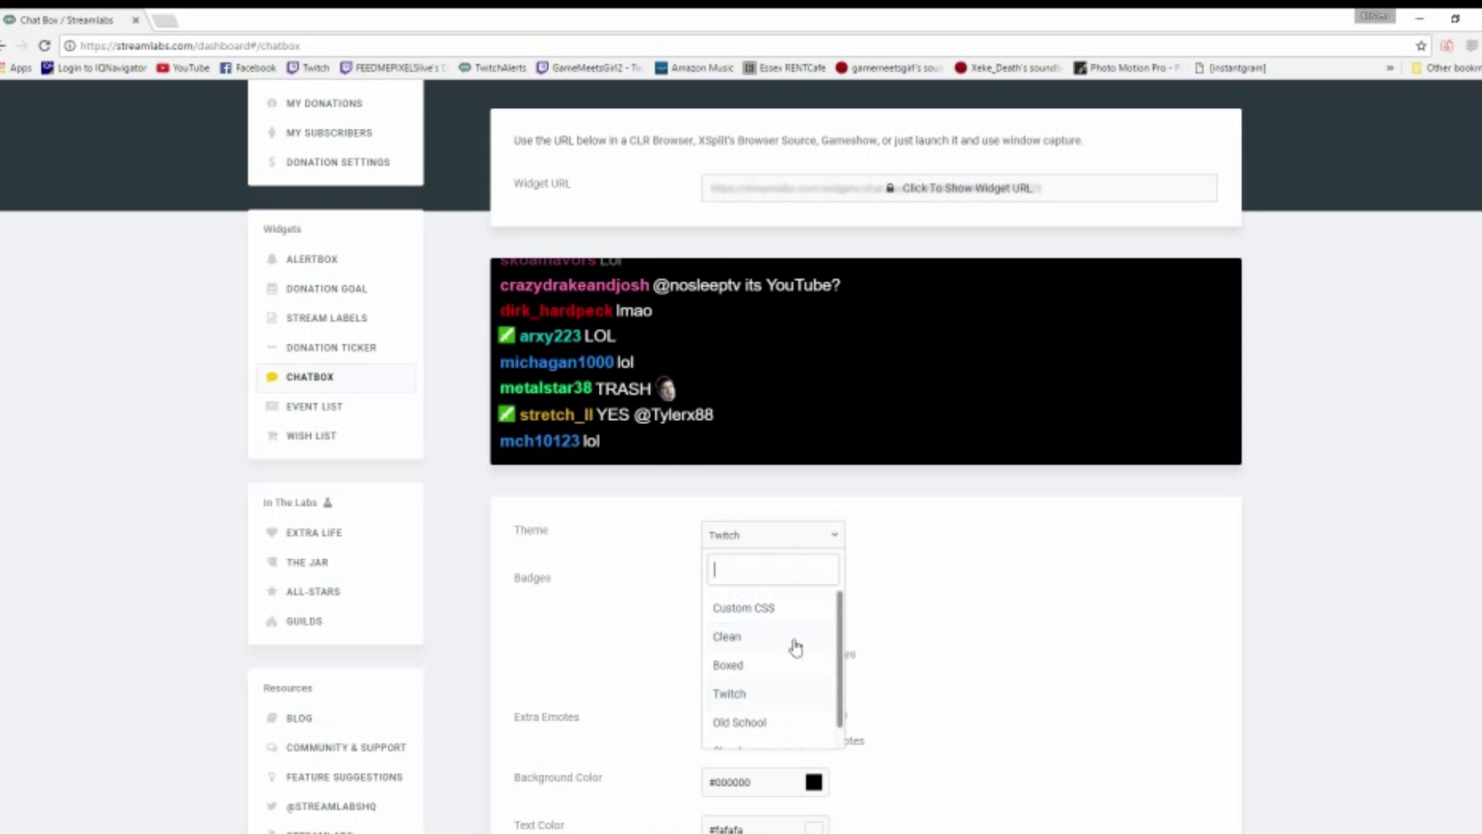
{"action": "left_click", "coordinate": [764, 662]}
- Switch the chat theme to Old School and scroll the page to view the pixel-style preview
{"action": "left_click", "coordinate": [788, 540]}
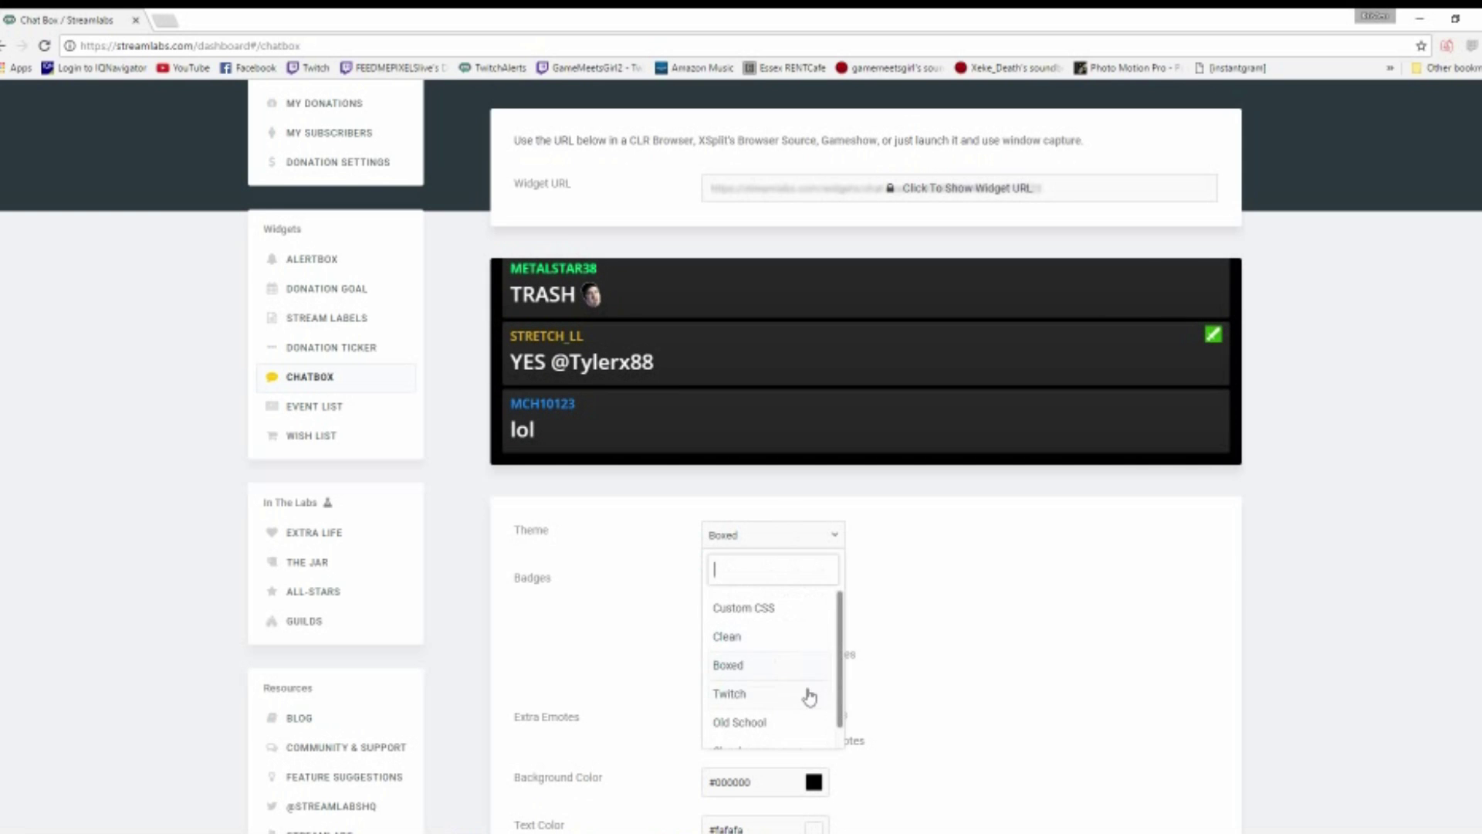
{"action": "scroll", "coordinate": [807, 695], "scroll_direction": "down", "scroll_amount": 1}
{"action": "left_click", "coordinate": [781, 698]}
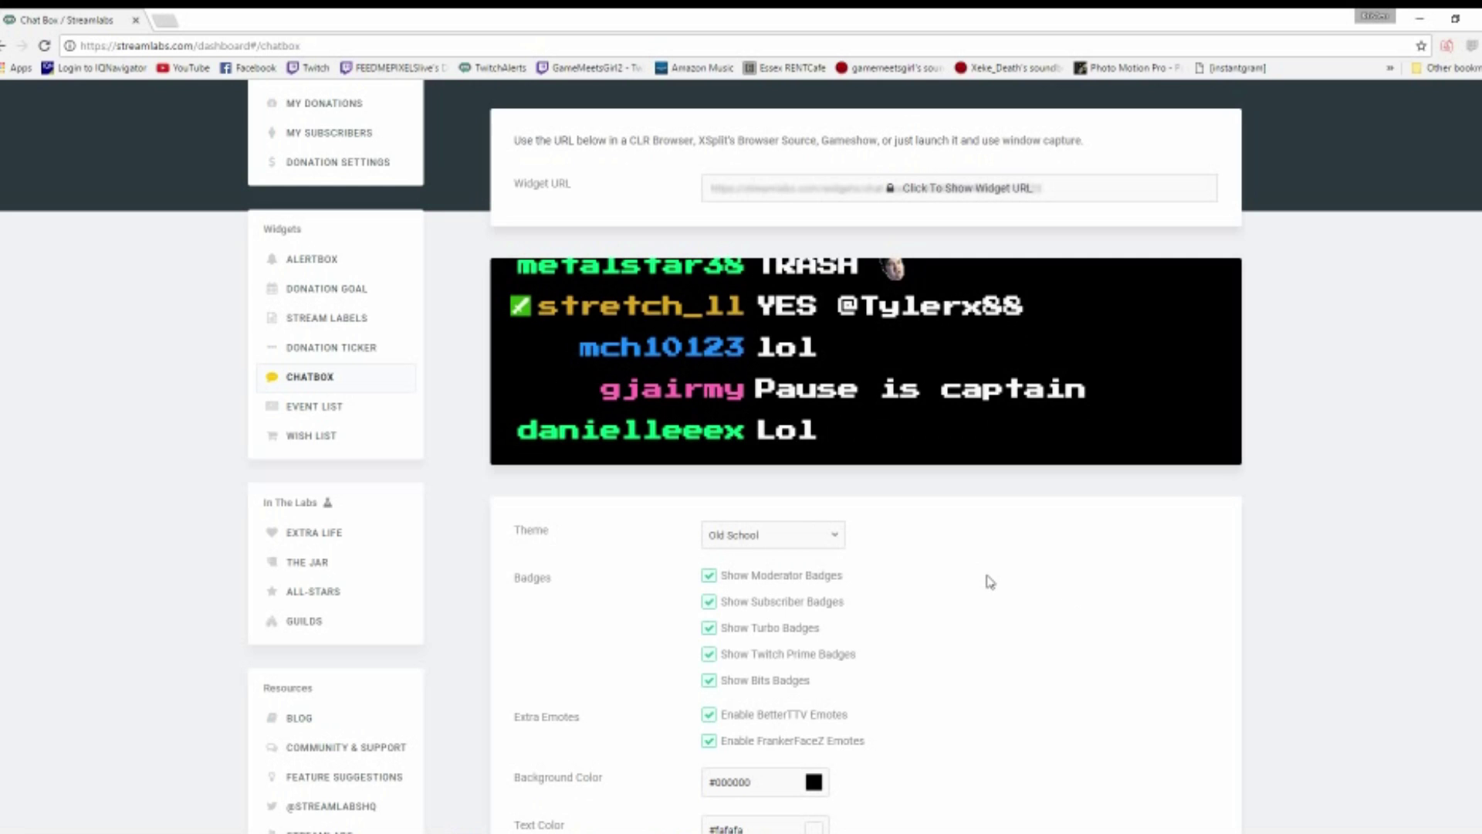
{"action": "scroll", "coordinate": [990, 582], "scroll_direction": "down", "scroll_amount": 3}
{"action": "scroll", "coordinate": [987, 582], "scroll_direction": "down", "scroll_amount": 3}
{"action": "scroll", "coordinate": [988, 582], "scroll_direction": "up", "scroll_amount": 4}
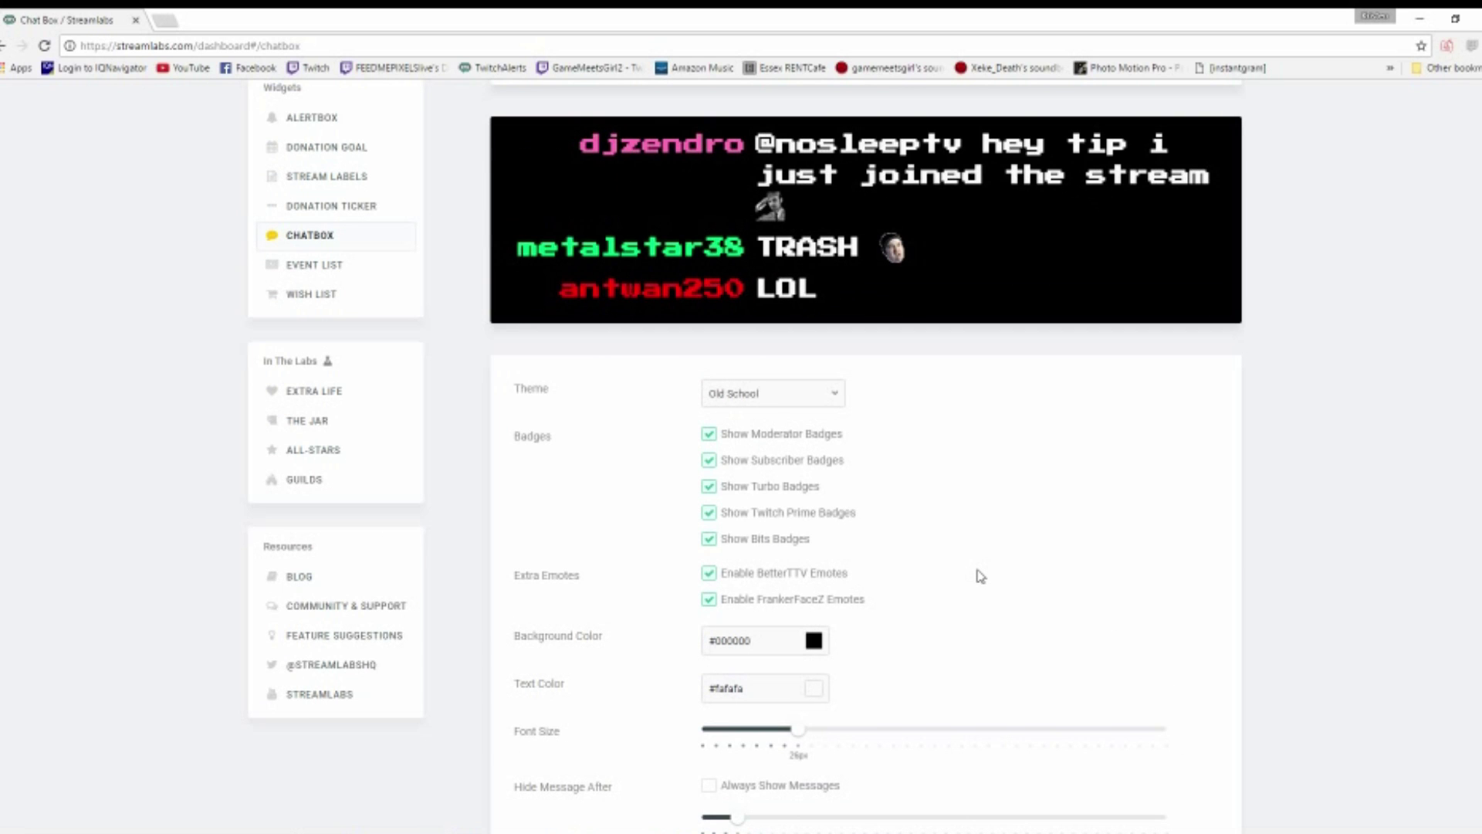
{"action": "scroll", "coordinate": [969, 513], "scroll_direction": "up", "scroll_amount": 4}
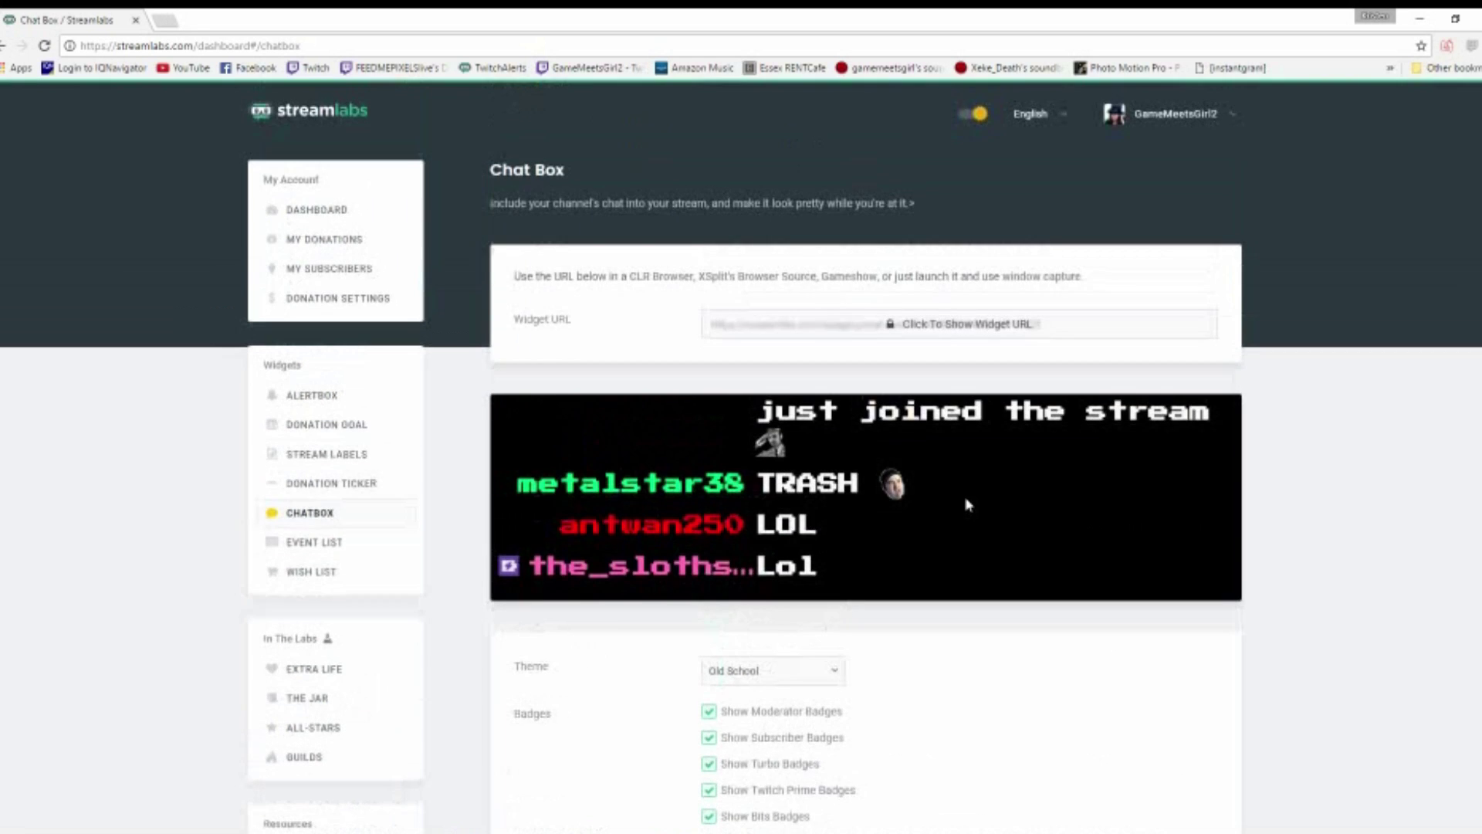
{"action": "left_click", "coordinate": [1420, 17]}
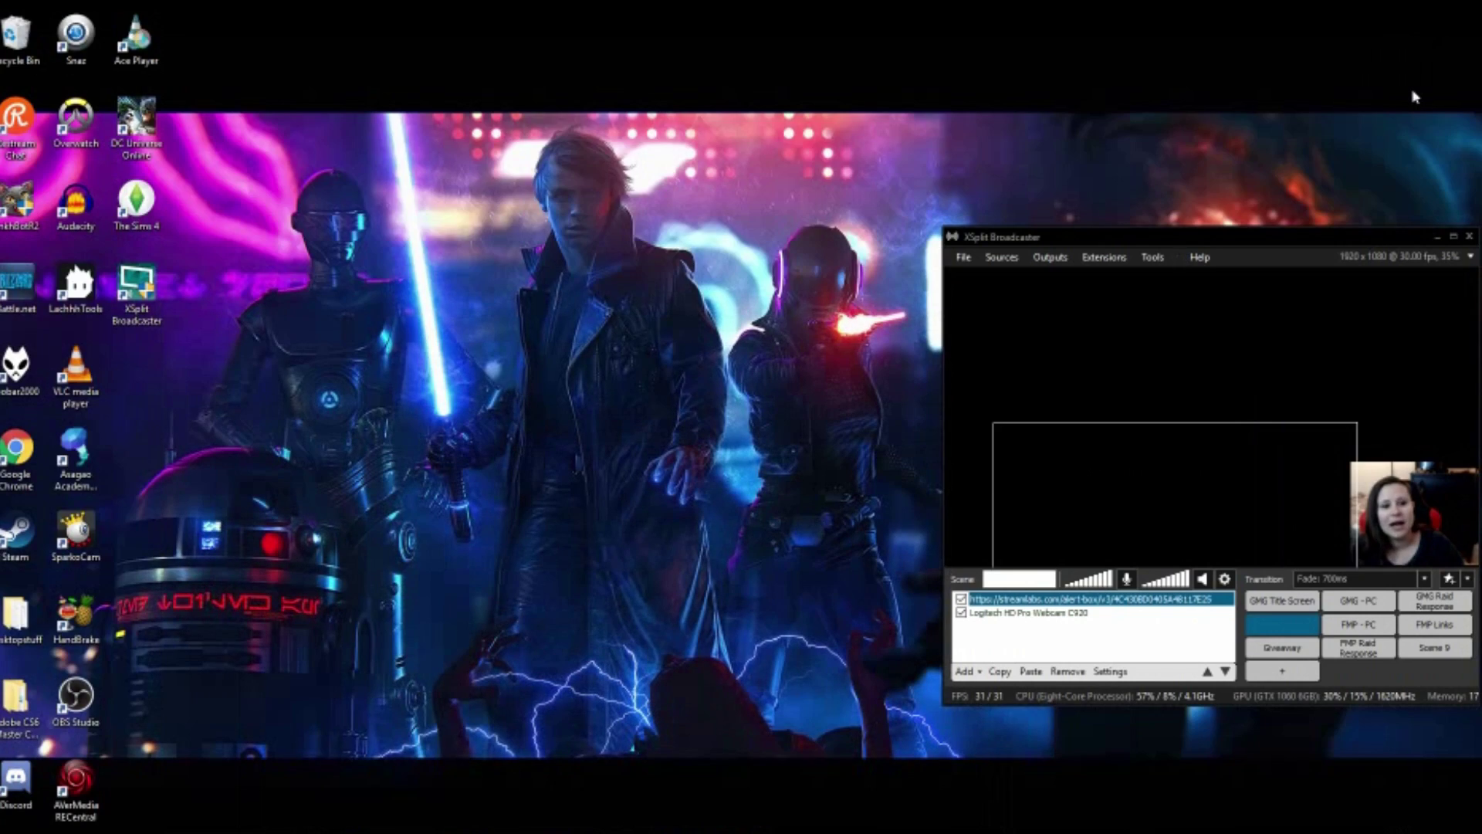